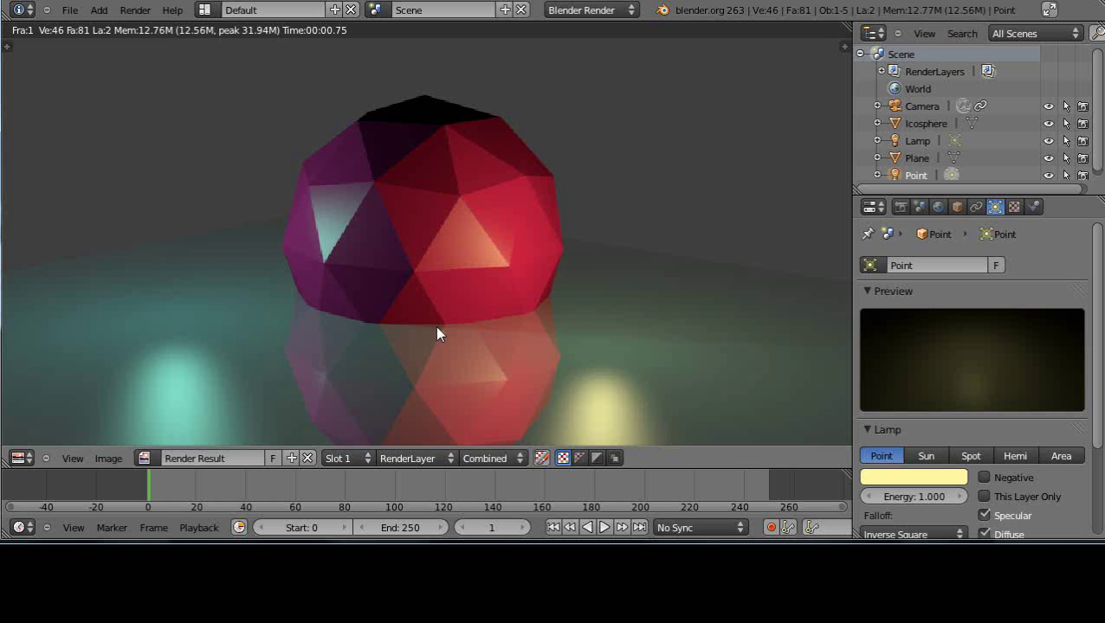
Leave the render, orbit around the icosphere and select the camera.
{"action": "scroll", "coordinate": [438, 312], "scroll_direction": "down", "scroll_amount": 3}
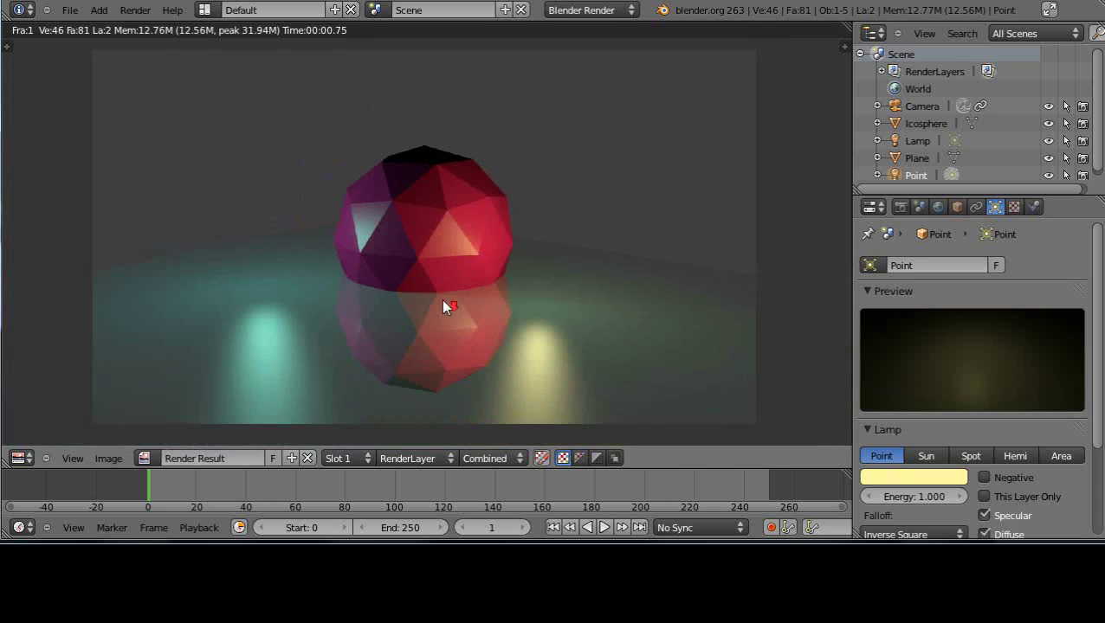
{"action": "scroll", "coordinate": [442, 300], "scroll_direction": "up", "scroll_amount": 2}
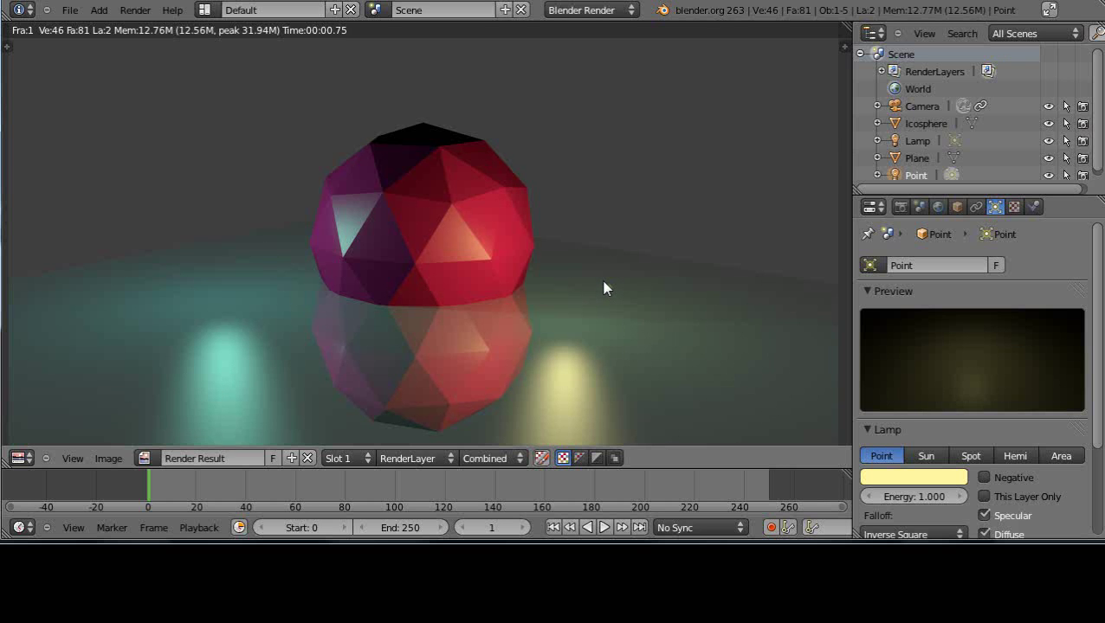
{"action": "key", "text": "Escape"}
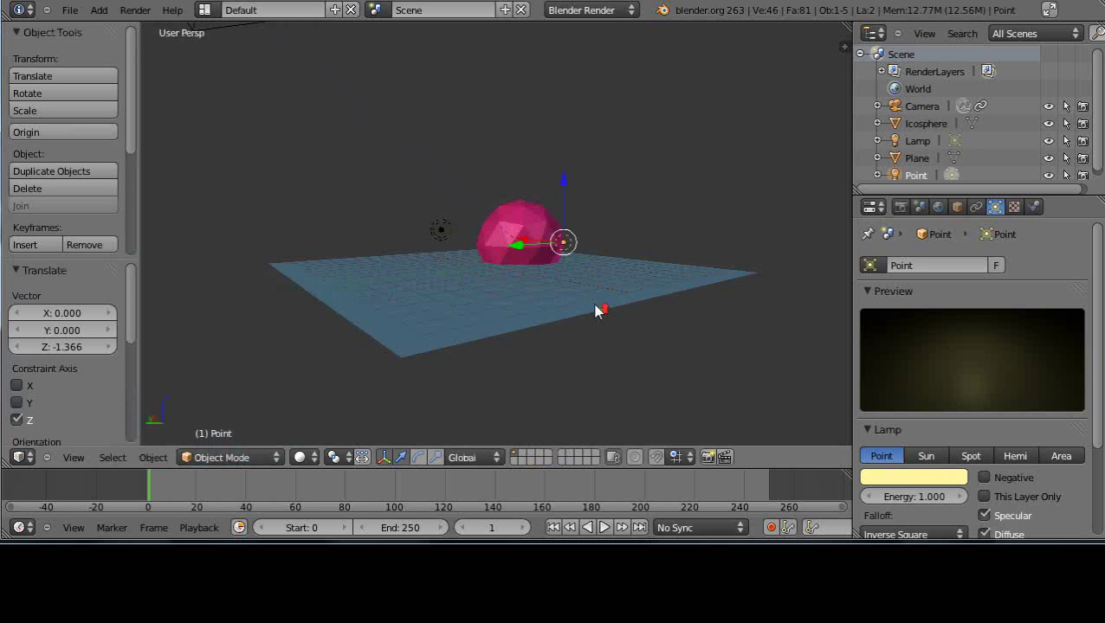
{"action": "scroll", "coordinate": [600, 311], "scroll_direction": "up", "scroll_amount": 3}
{"action": "middle_click_drag", "start_coordinate": [604, 362], "coordinate": [450, 281]}
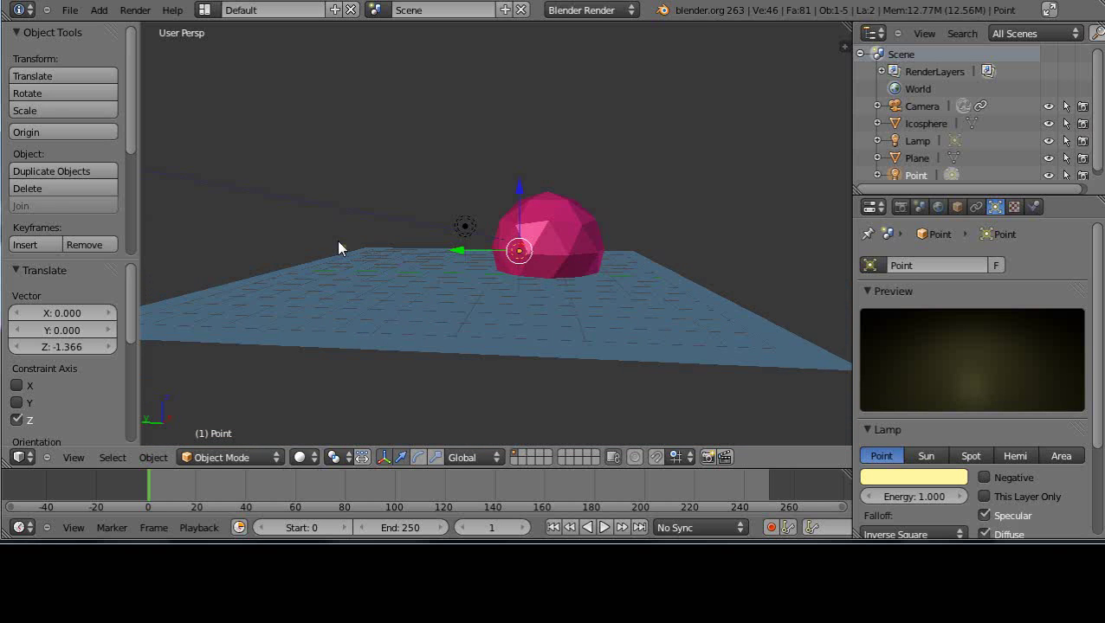
{"action": "scroll", "coordinate": [237, 217], "scroll_direction": "down", "scroll_amount": 5}
{"action": "right_click", "coordinate": [330, 213]}
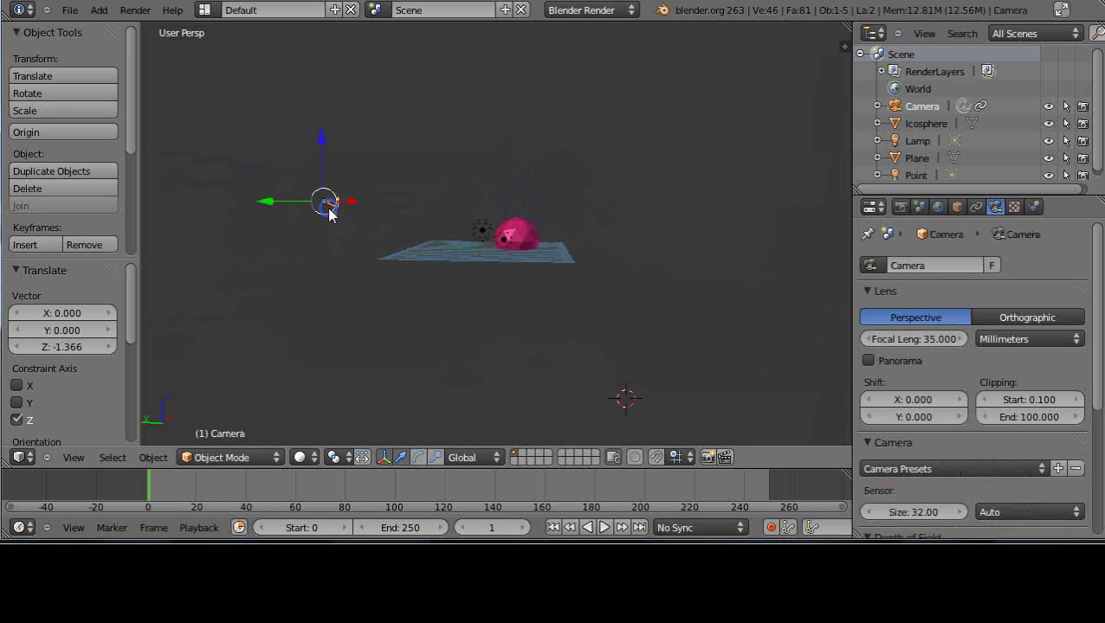
Switch to top view, looking straight down on the scene.
{"action": "scroll", "coordinate": [506, 284], "scroll_direction": "up", "scroll_amount": 4}
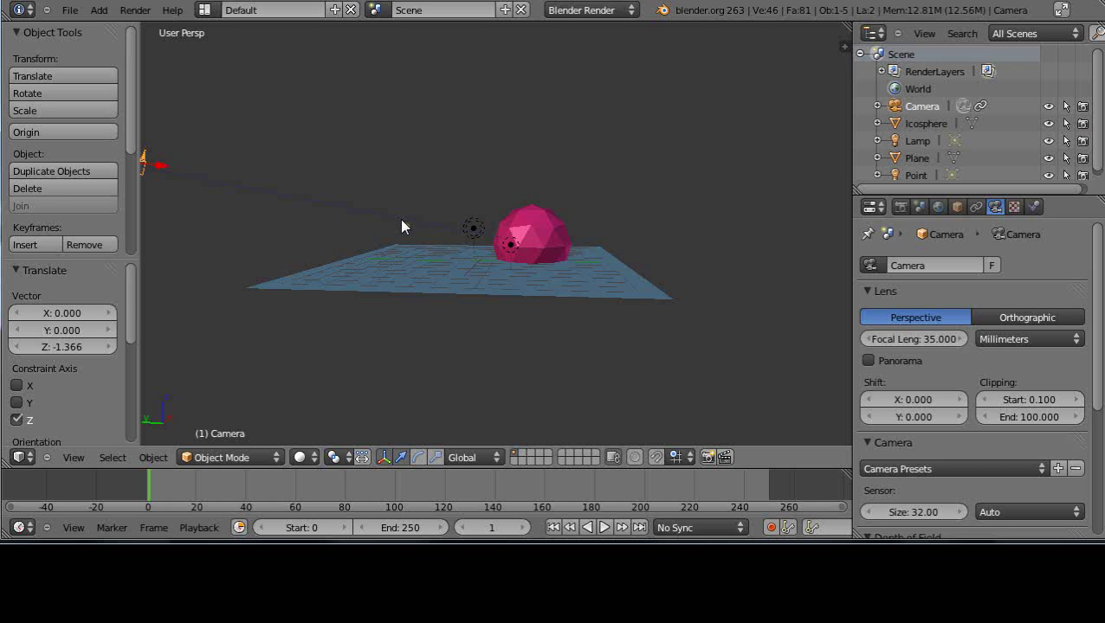
{"action": "scroll", "coordinate": [528, 238], "scroll_direction": "down", "scroll_amount": 3}
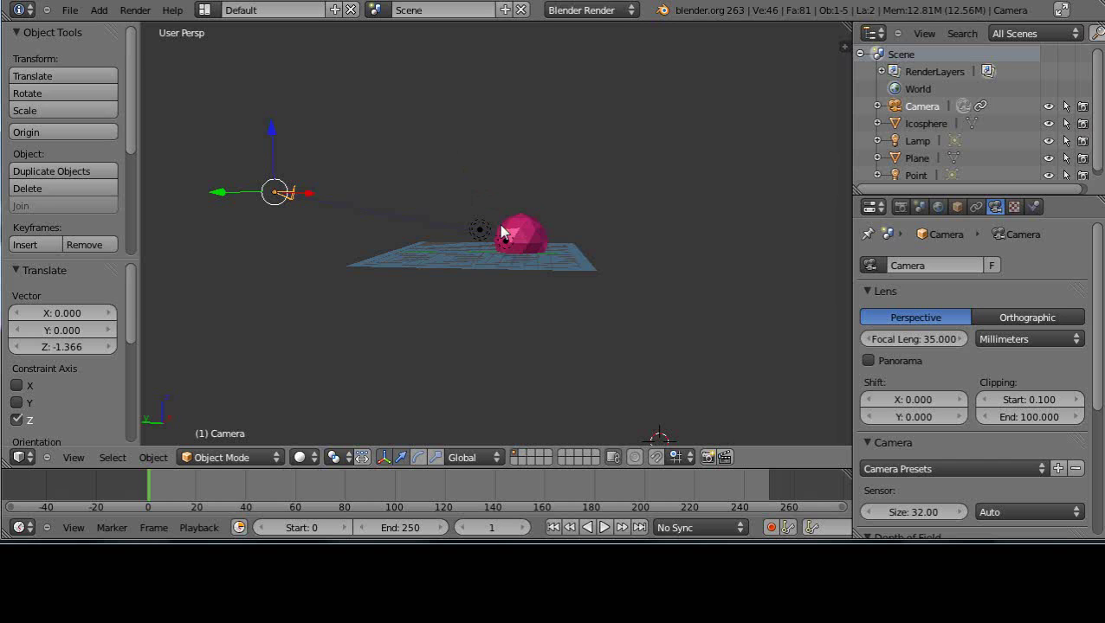
{"action": "key", "text": "KP_7"}
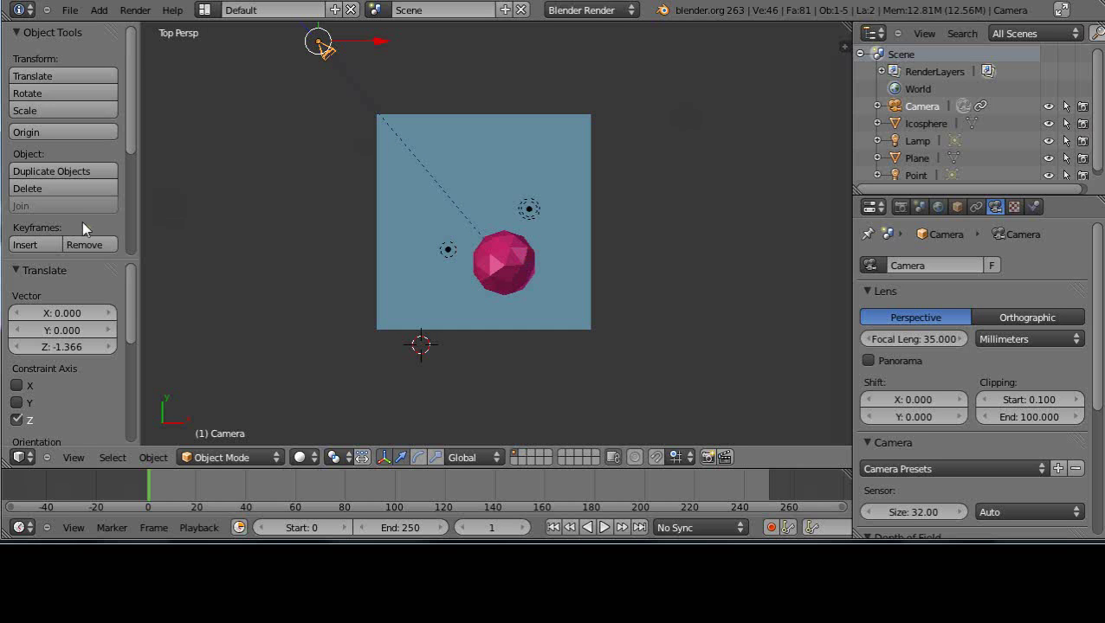
Hide the tool shelf, split into top and camera views, and move the camera down-left.
{"action": "key", "text": "t"}
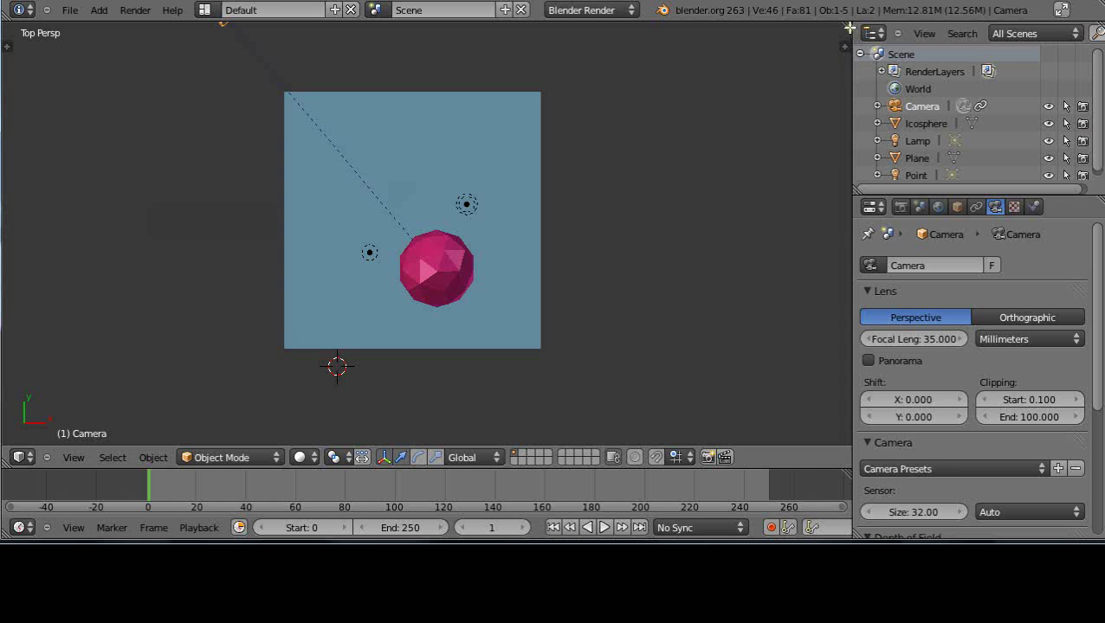
{"action": "left_click_drag", "start_coordinate": [848, 24], "coordinate": [524, 82]}
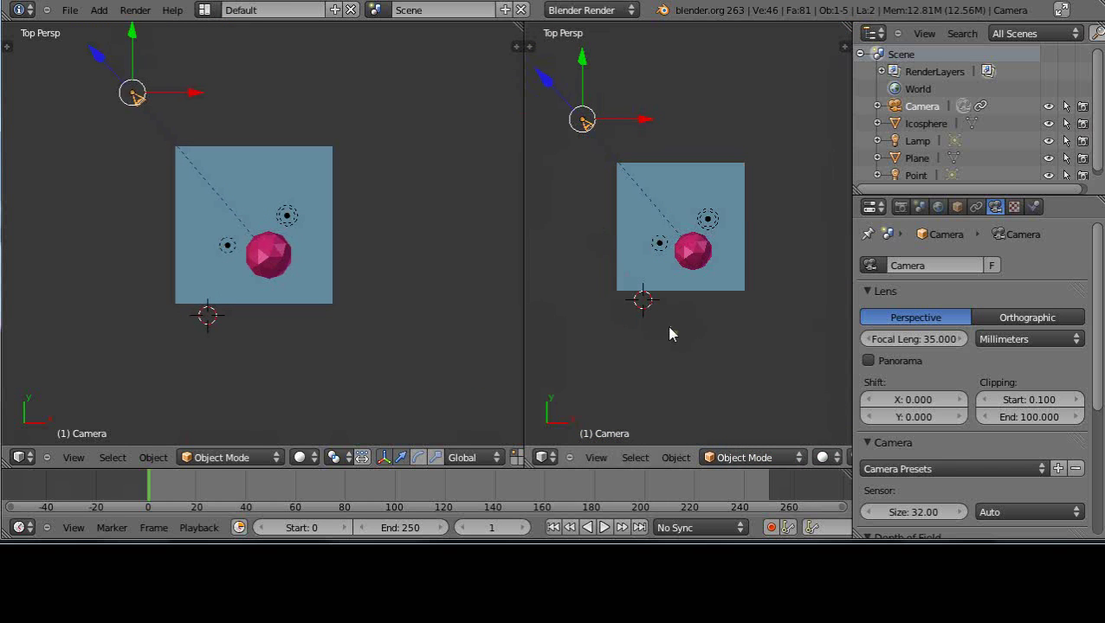
{"action": "key", "text": "KP_0"}
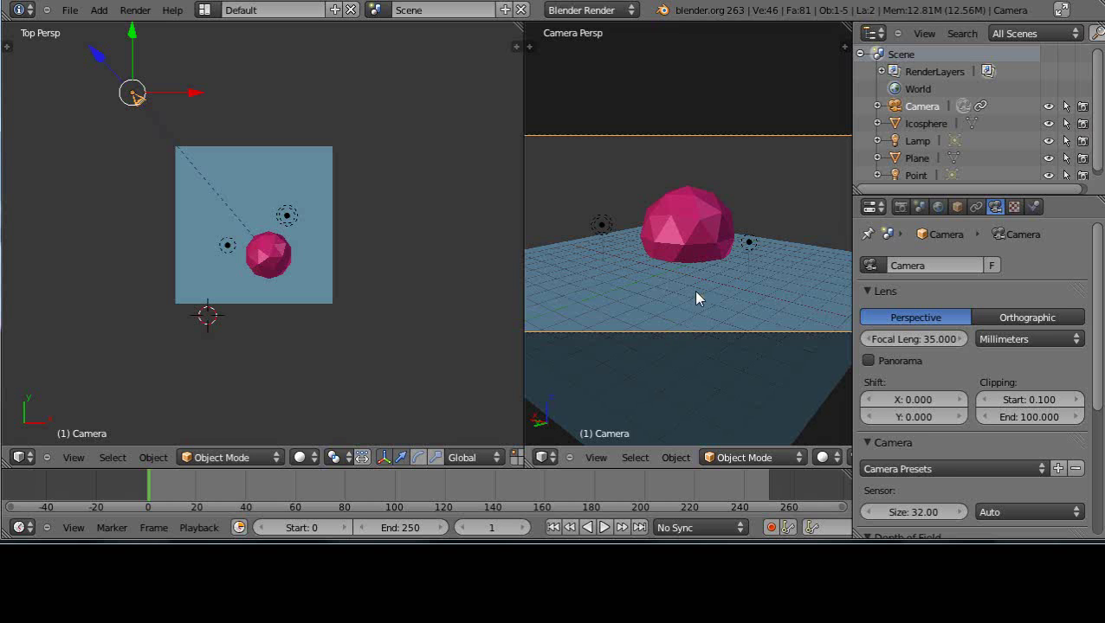
{"action": "key", "text": "Home"}
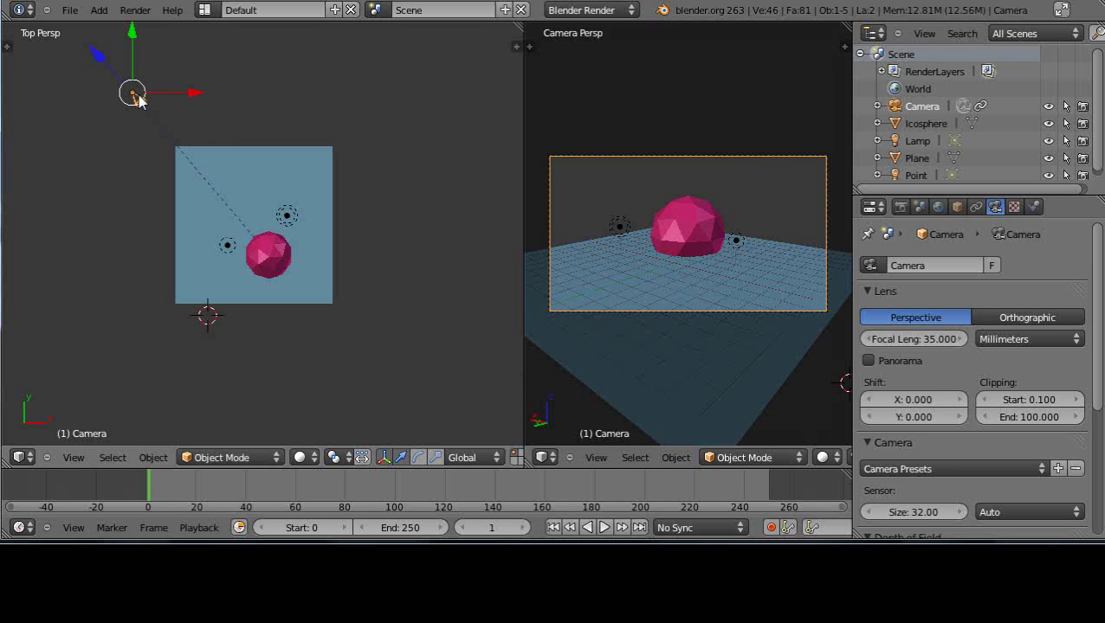
{"action": "left_click_drag", "start_coordinate": [138, 100], "coordinate": [102, 178]}
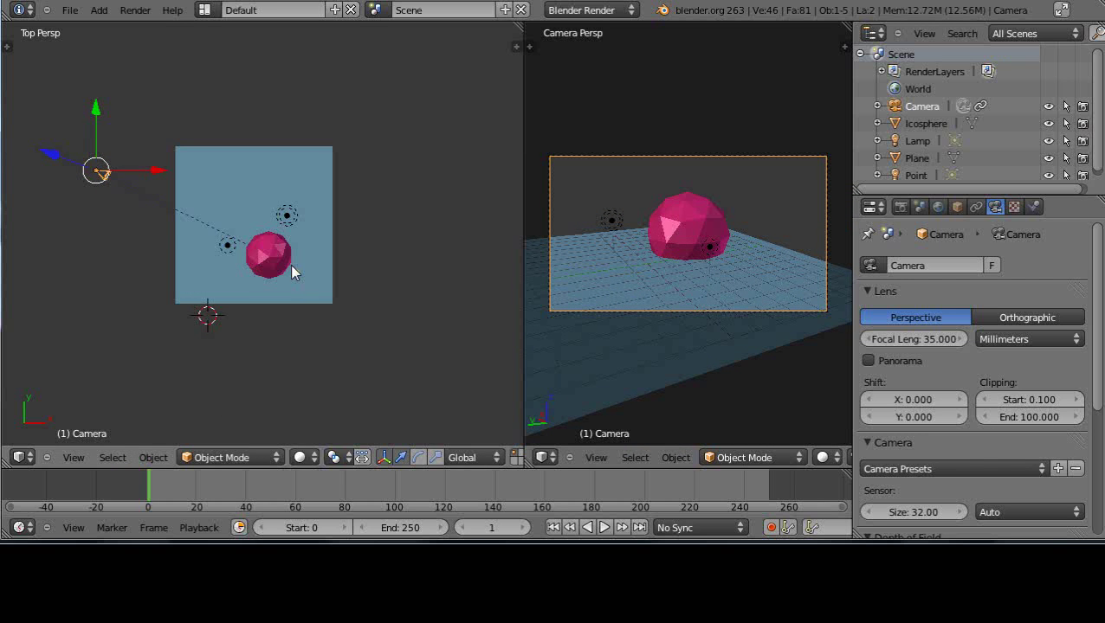
{"action": "key", "text": "F12"}
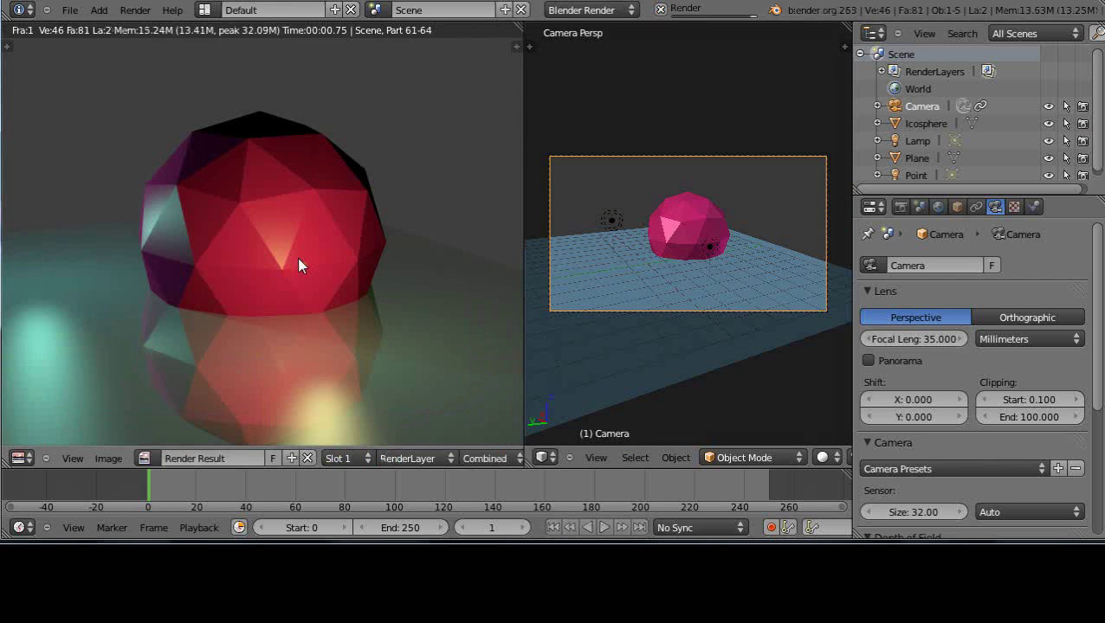
{"action": "key", "text": "Escape"}
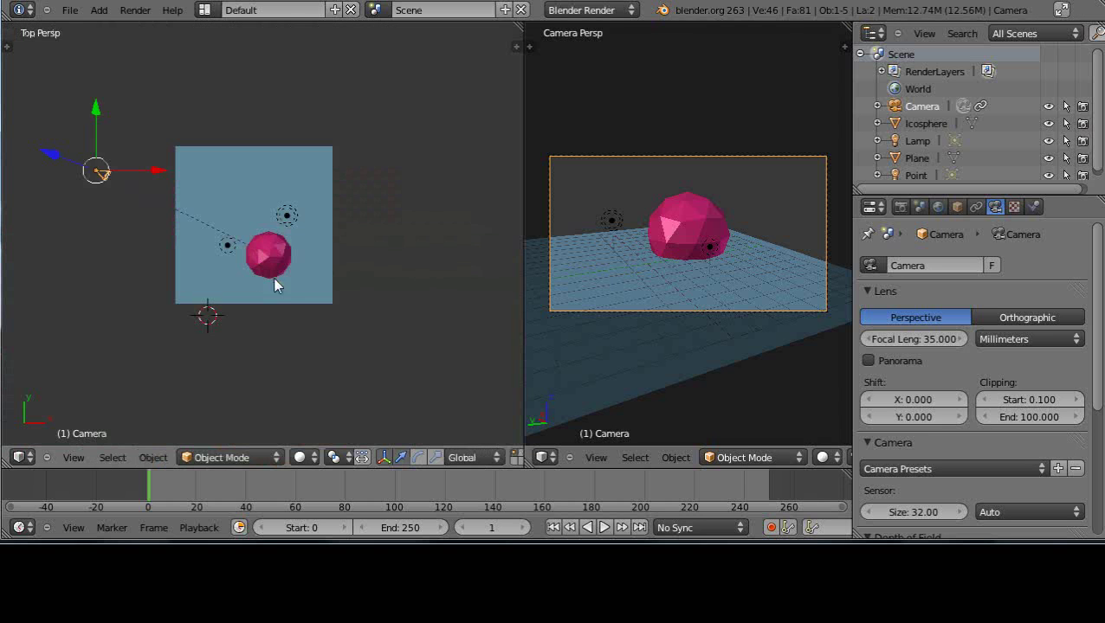
{"action": "scroll", "coordinate": [303, 277], "scroll_direction": "up", "scroll_amount": 2}
{"action": "scroll", "coordinate": [304, 277], "scroll_direction": "down", "scroll_amount": 1}
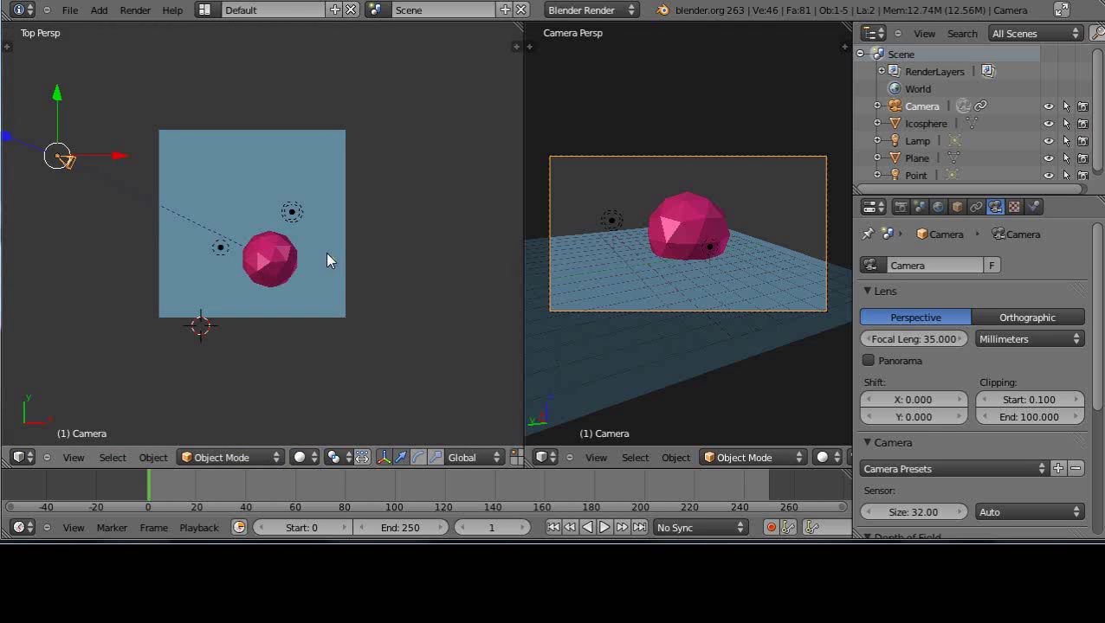
{"action": "scroll", "coordinate": [276, 279], "scroll_direction": "up", "scroll_amount": 1}
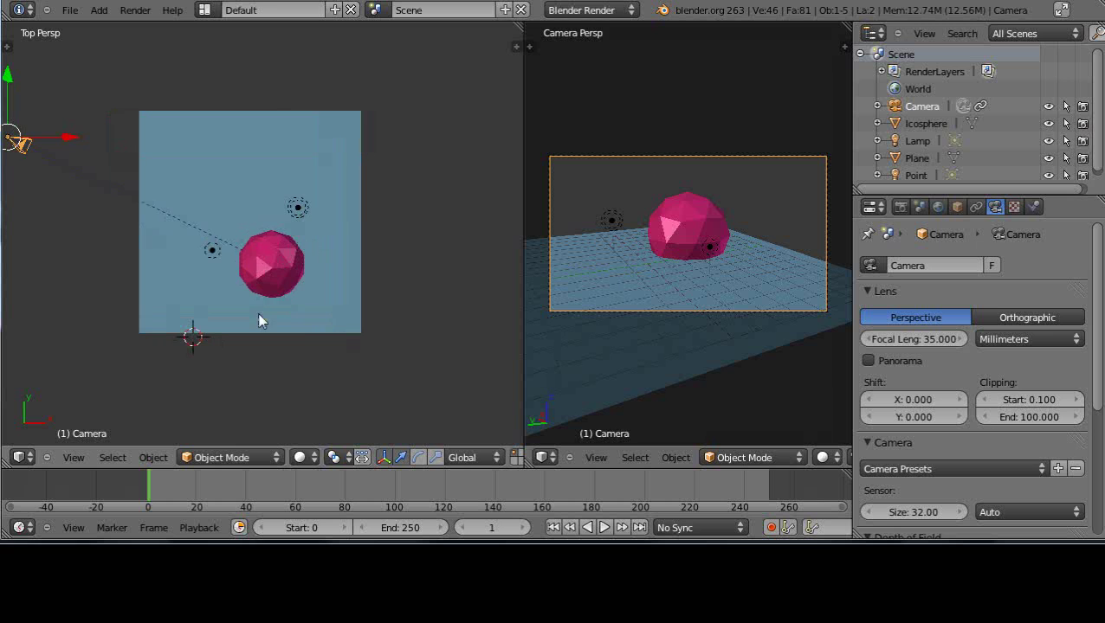
{"action": "middle_click_drag", "start_coordinate": [258, 315], "coordinate": [290, 244]}
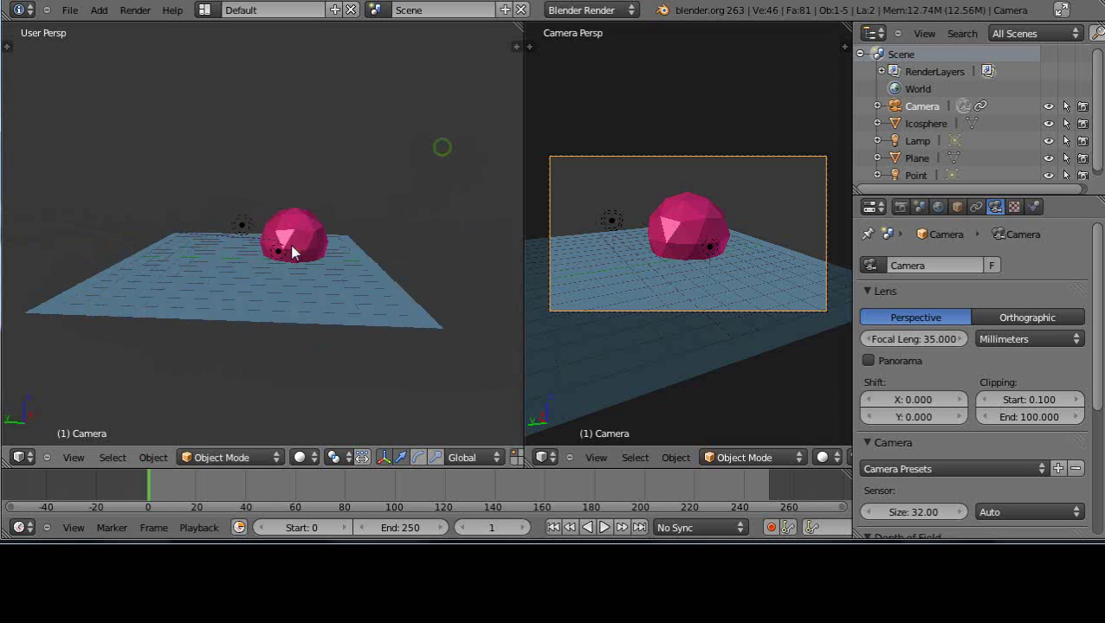
Select the icosphere and rename its material from Material.006 to PinkishRed.
{"action": "right_click", "coordinate": [297, 234]}
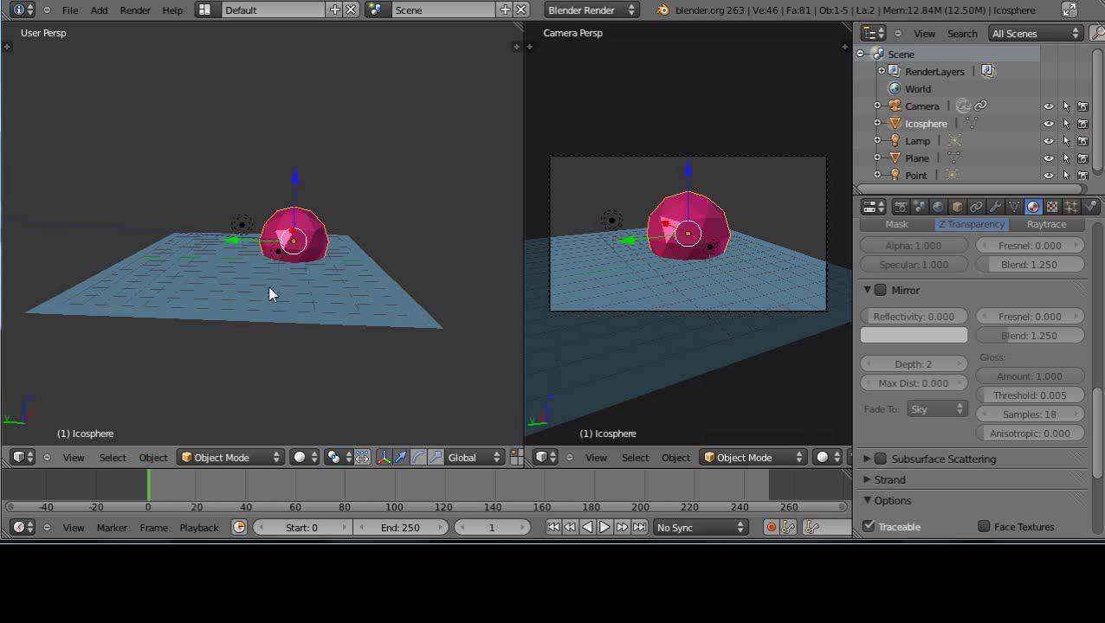
{"action": "right_click", "coordinate": [270, 294]}
{"action": "right_click", "coordinate": [308, 246]}
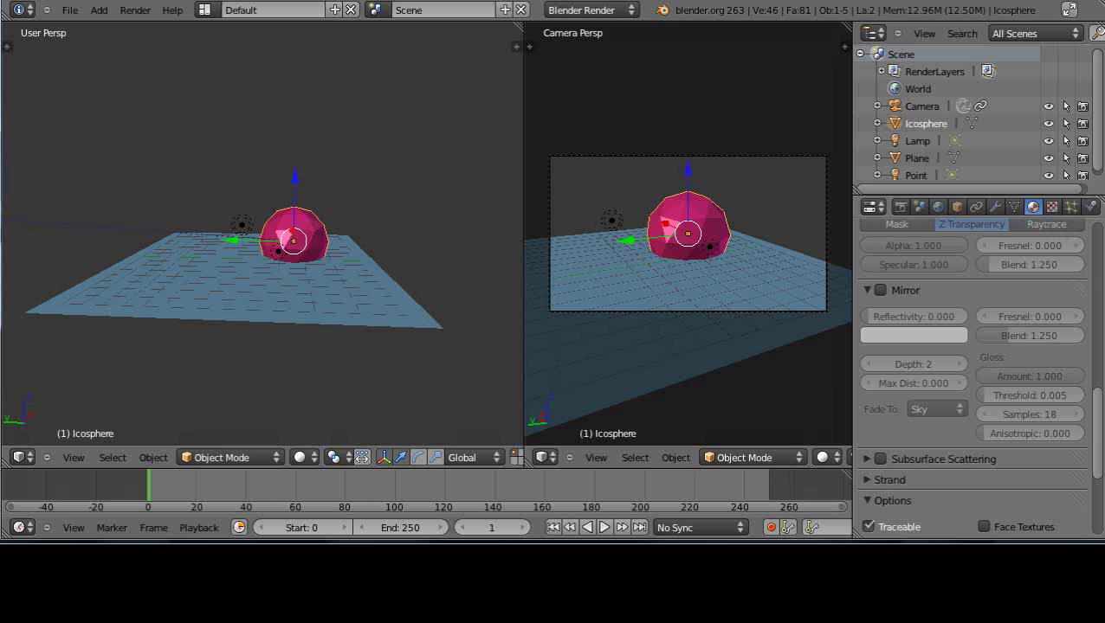
{"action": "left_click_drag", "start_coordinate": [1096, 420], "coordinate": [1099, 208]}
{"action": "scroll", "coordinate": [1098, 208], "scroll_direction": "down", "scroll_amount": 2}
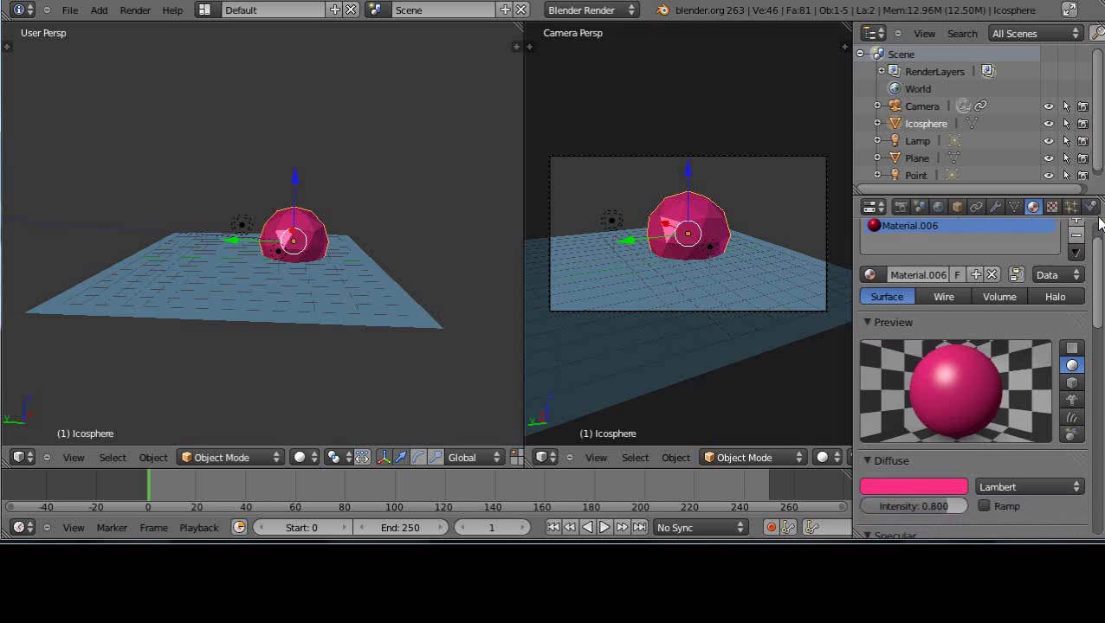
{"action": "scroll", "coordinate": [1098, 208], "scroll_direction": "up", "scroll_amount": 2}
{"action": "scroll", "coordinate": [1098, 207], "scroll_direction": "down", "scroll_amount": 5}
{"action": "scroll", "coordinate": [974, 377], "scroll_direction": "down", "scroll_amount": 2}
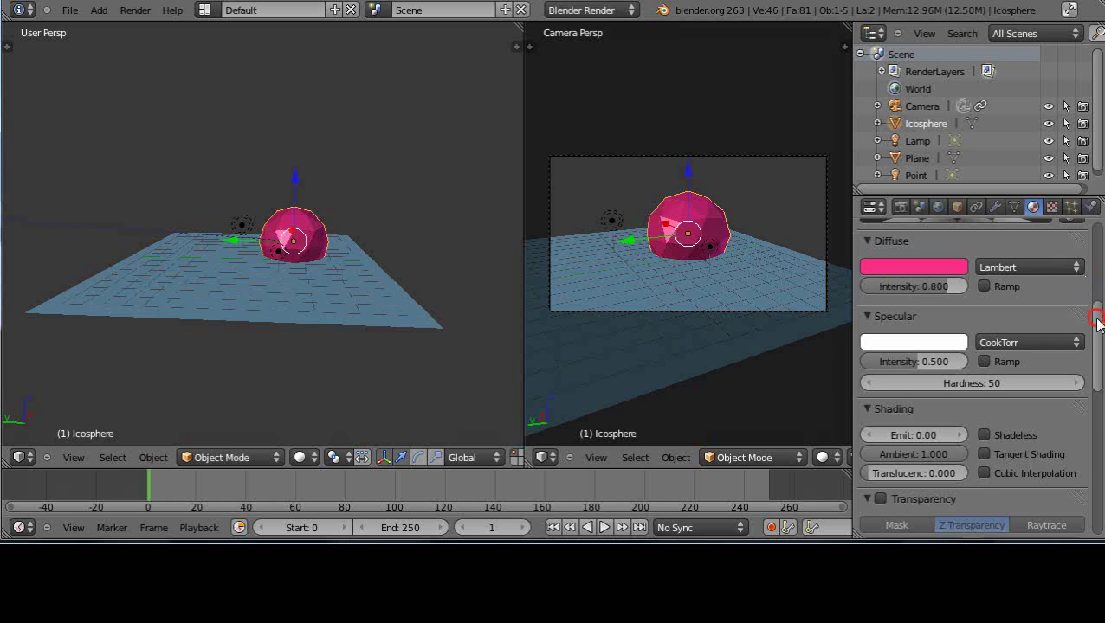
{"action": "left_click_drag", "start_coordinate": [1097, 313], "coordinate": [1095, 243]}
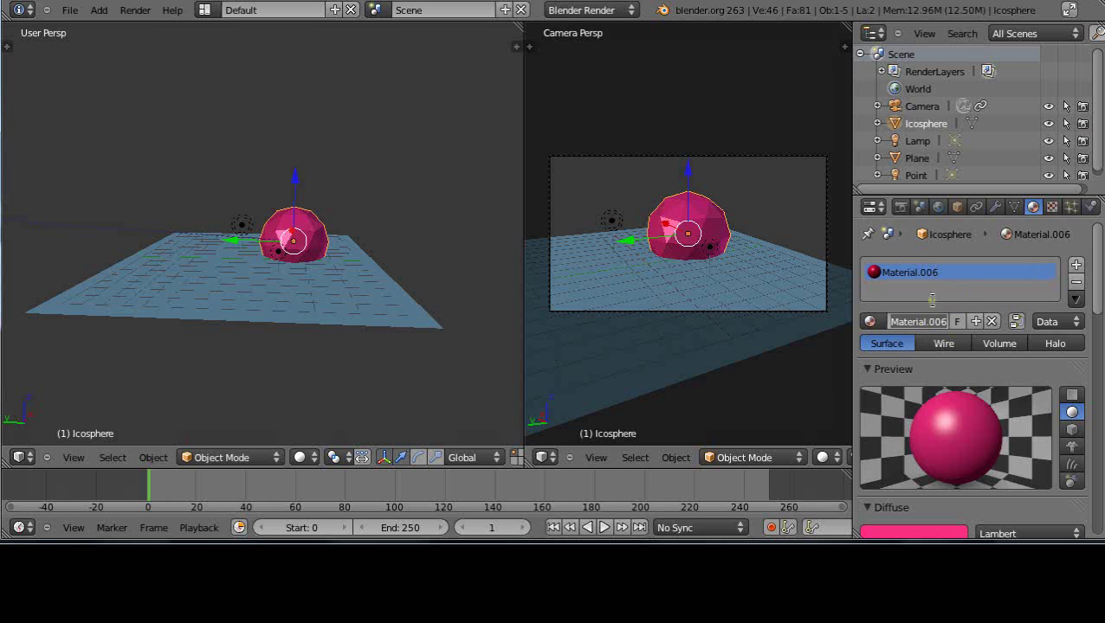
{"action": "type", "text": "PinkinshRed"}
{"action": "key", "text": "Return"}
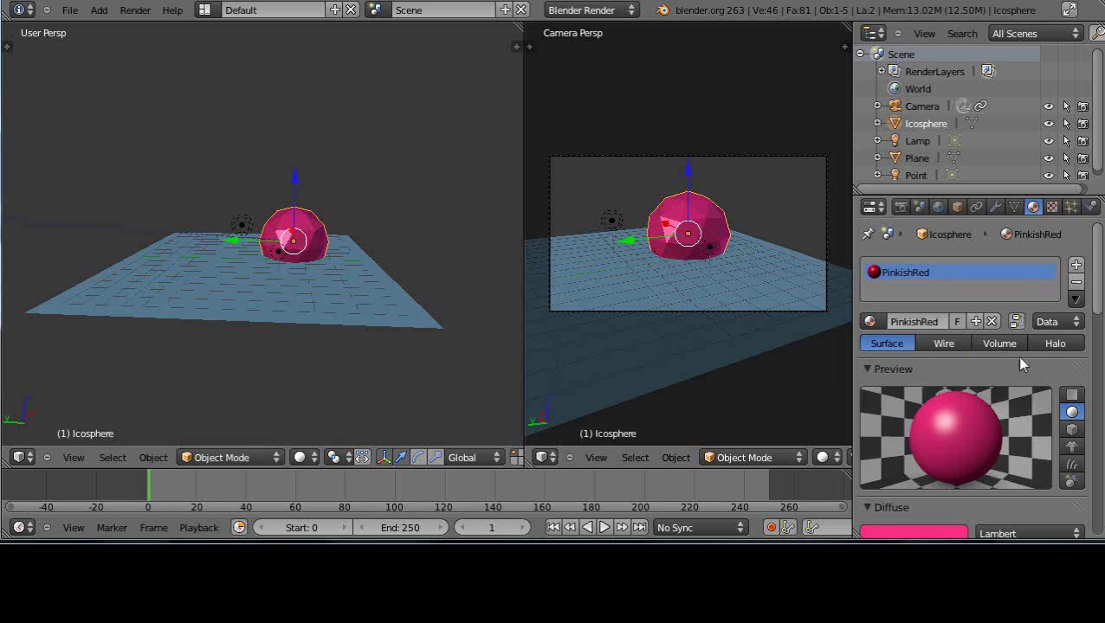
Duplicate the PinkishRed material and name the copy Green.
{"action": "left_click", "coordinate": [976, 321]}
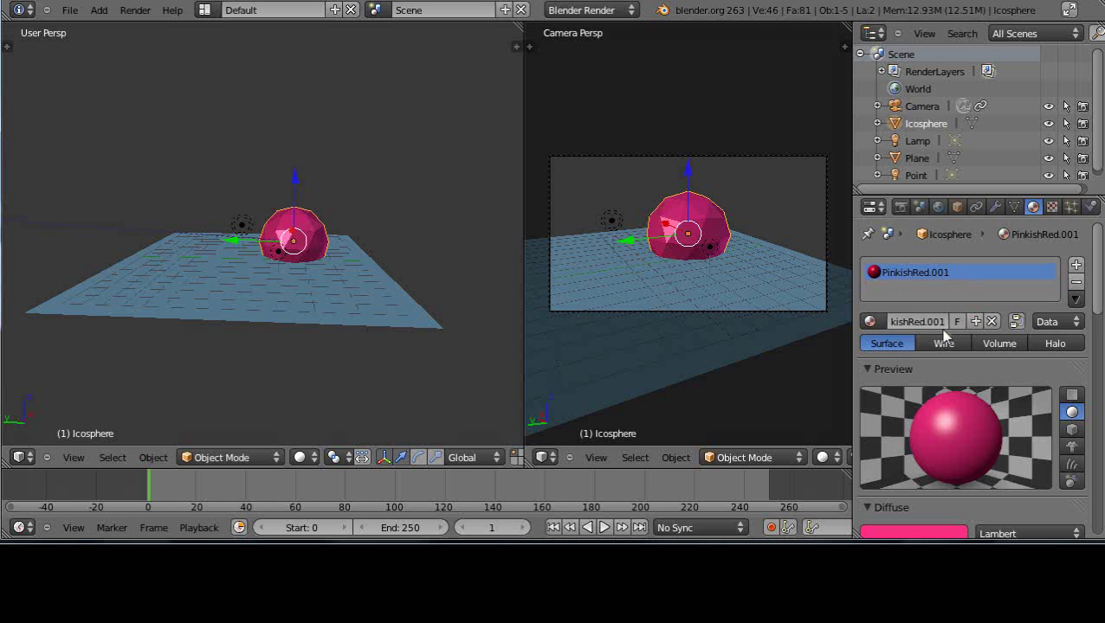
{"action": "left_click", "coordinate": [918, 321]}
{"action": "key", "text": "BackSpace"}
{"action": "type", "text": "Green"}
{"action": "key", "text": "Return"}
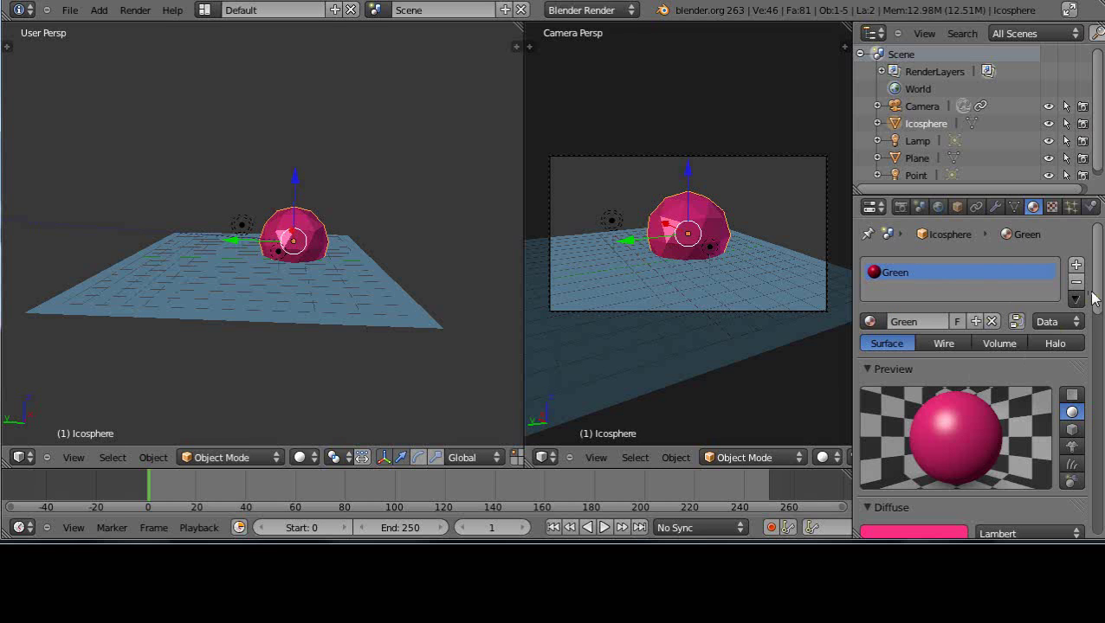
Set the Green material's diffuse colour to bright green.
{"action": "scroll", "coordinate": [1093, 298], "scroll_direction": "down", "scroll_amount": 3}
{"action": "left_click", "coordinate": [899, 463]}
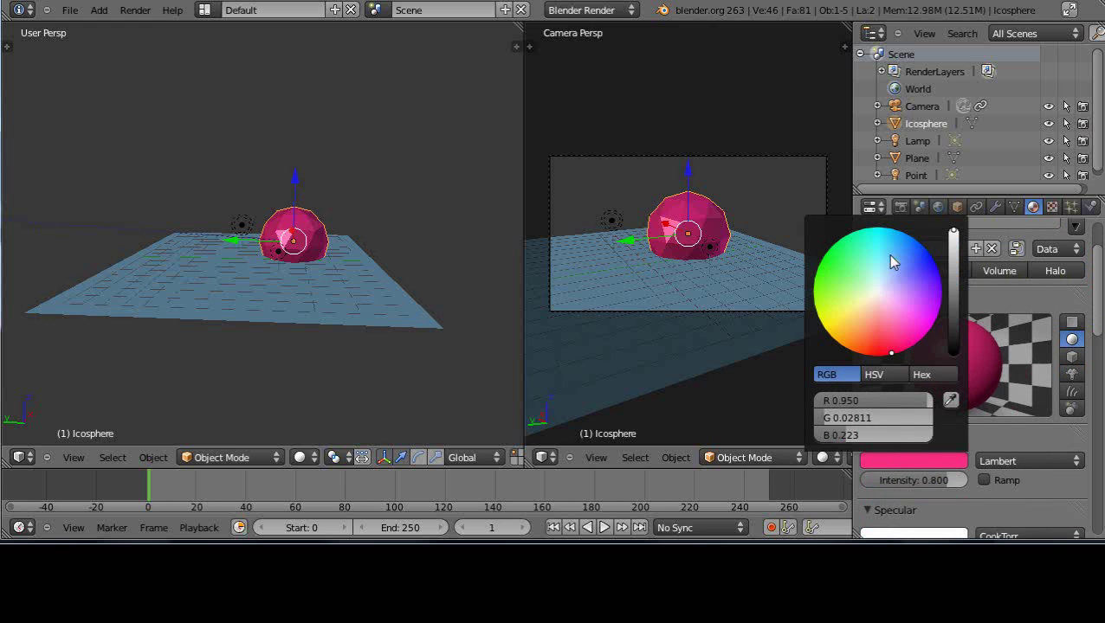
{"action": "left_click", "coordinate": [831, 271]}
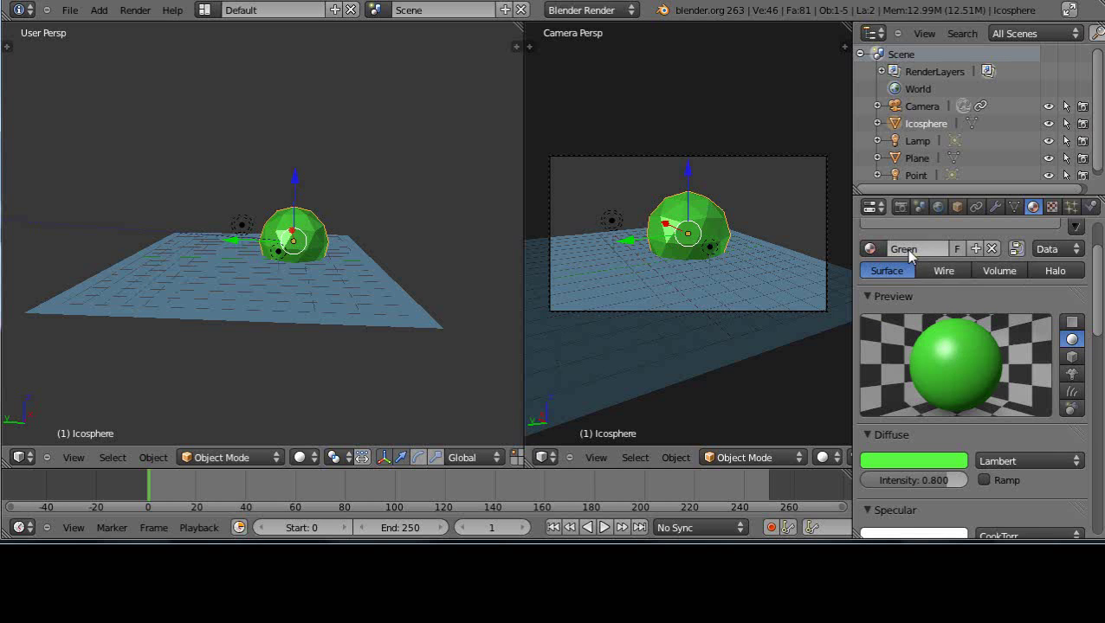
Duplicate the material as Blue and give it a blue diffuse colour.
{"action": "left_click", "coordinate": [976, 248]}
{"action": "left_click", "coordinate": [929, 248]}
{"action": "type", "text": "Blue"}
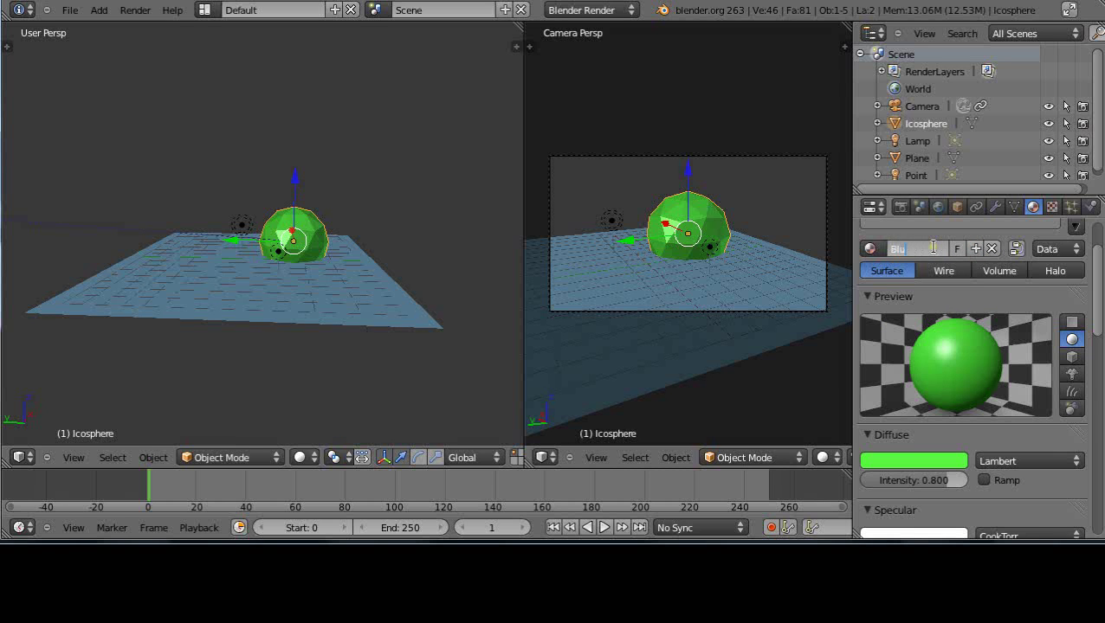
{"action": "key", "text": "Return"}
{"action": "left_click", "coordinate": [884, 462]}
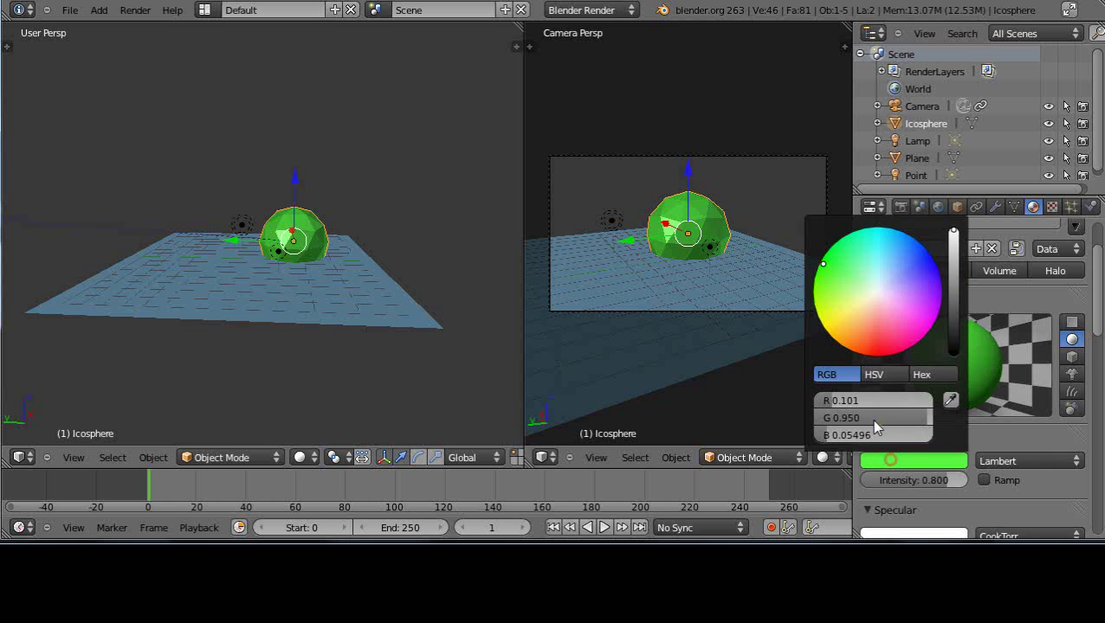
{"action": "left_click", "coordinate": [919, 250]}
{"action": "left_click", "coordinate": [431, 389]}
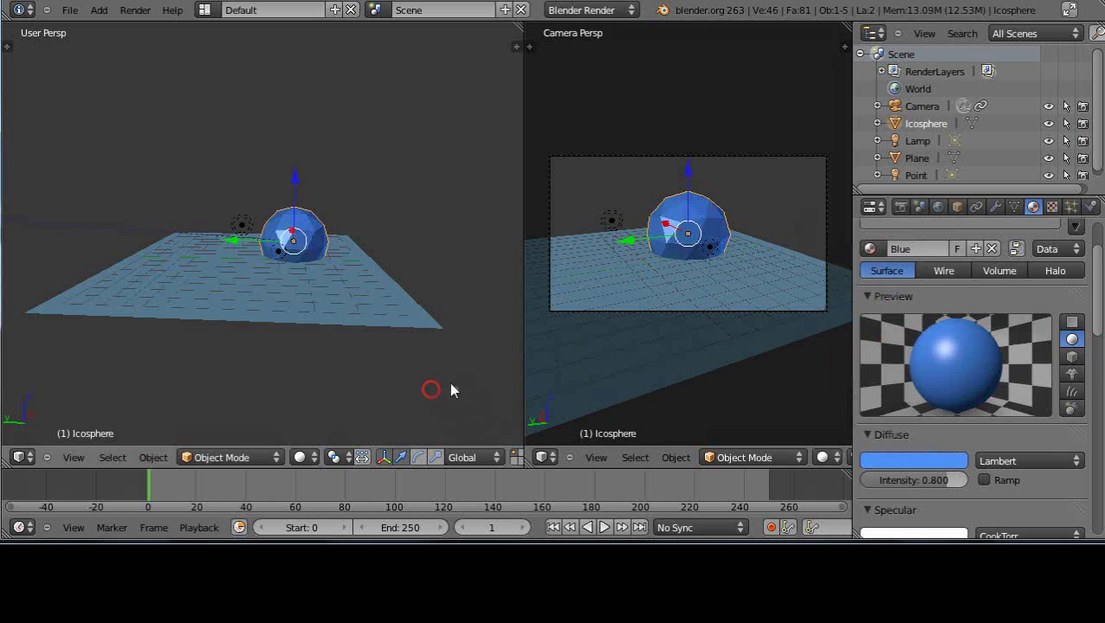
Duplicate Blue as a new material named Yellow with a yellow diffuse colour.
{"action": "left_click", "coordinate": [975, 248]}
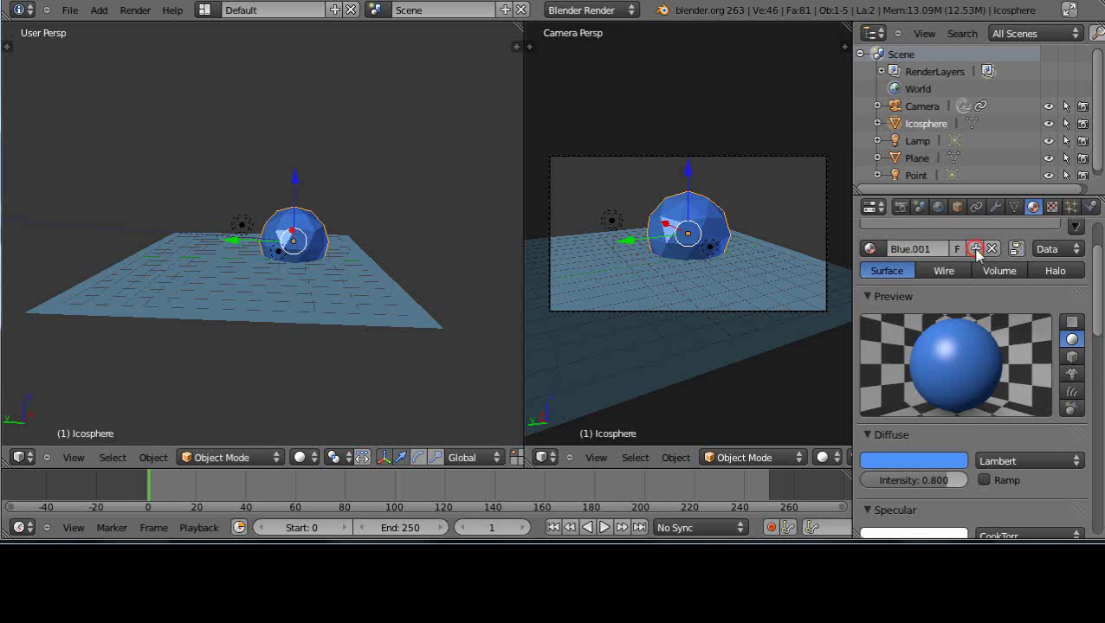
{"action": "left_click", "coordinate": [927, 248]}
{"action": "type", "text": "Yellow"}
{"action": "left_click", "coordinate": [902, 461]}
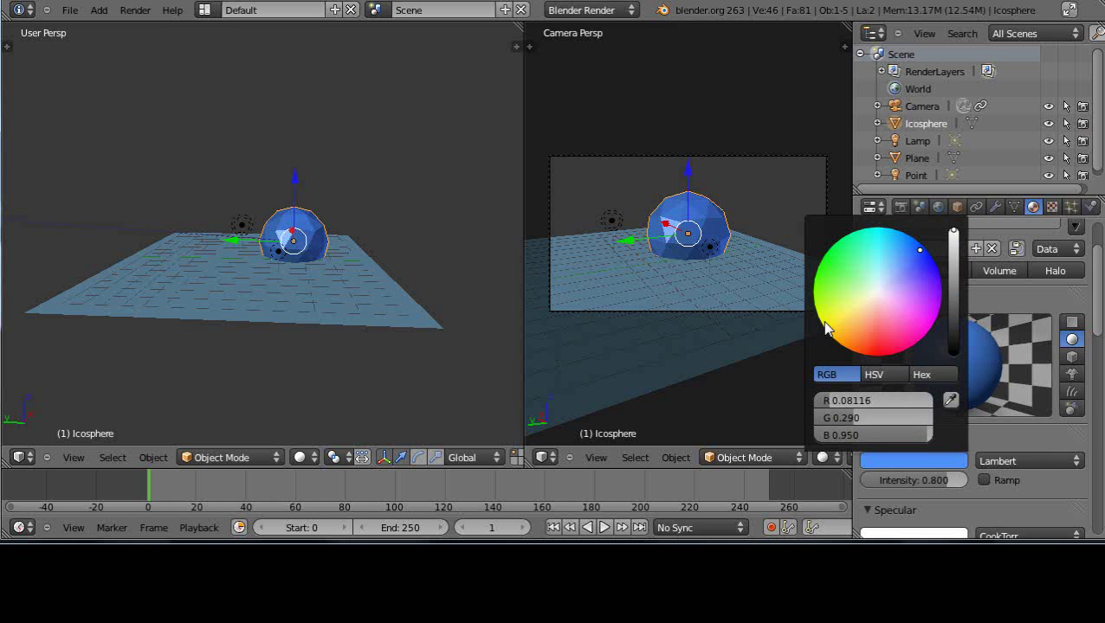
{"action": "left_click", "coordinate": [825, 325]}
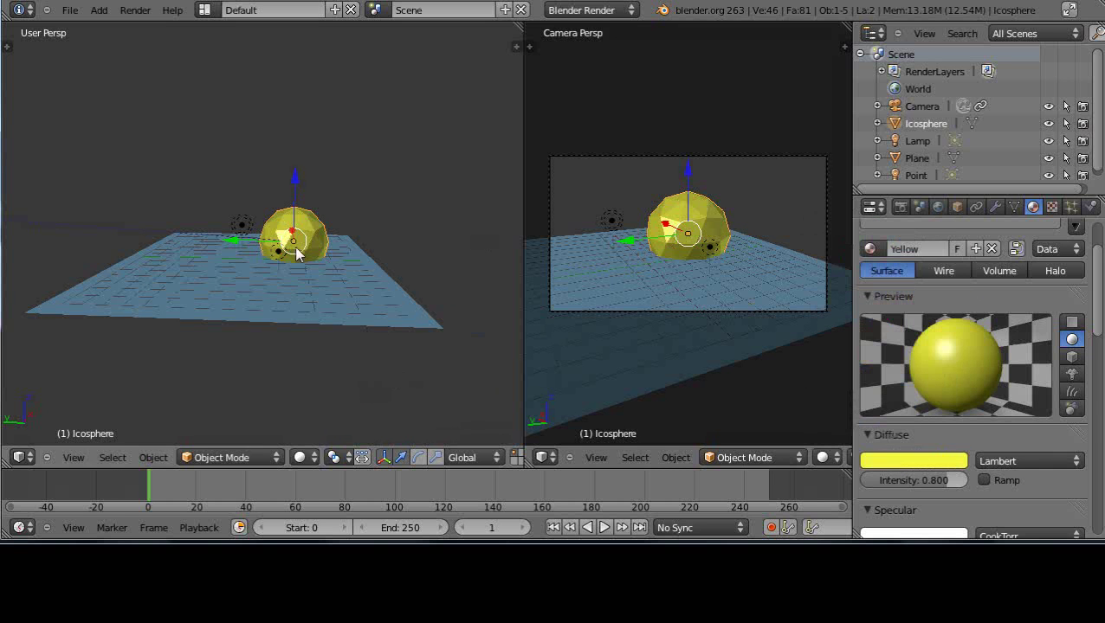
{"action": "scroll", "coordinate": [297, 251], "scroll_direction": "up", "scroll_amount": 3}
{"action": "scroll", "coordinate": [297, 251], "scroll_direction": "down", "scroll_amount": 1}
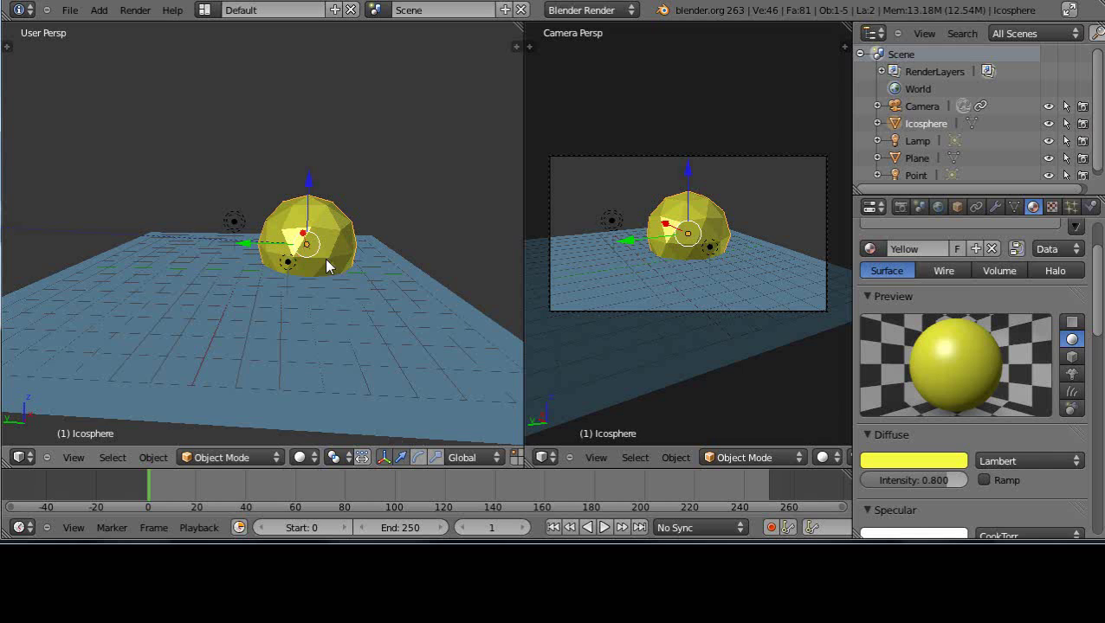
{"action": "scroll", "coordinate": [325, 258], "scroll_direction": "down", "scroll_amount": 1}
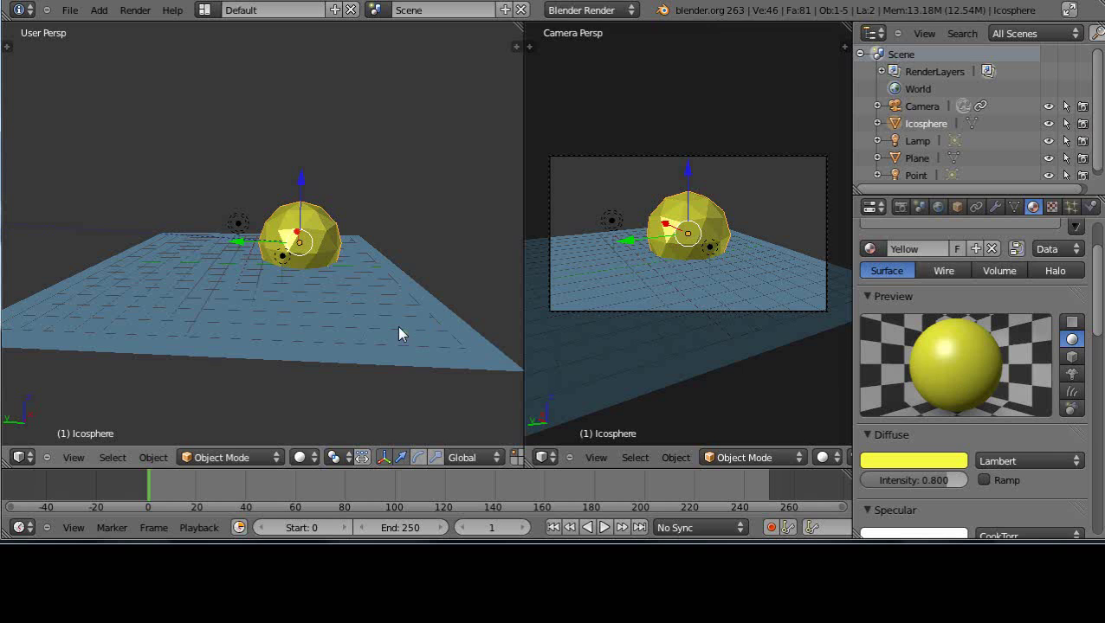
{"action": "key", "text": "F12"}
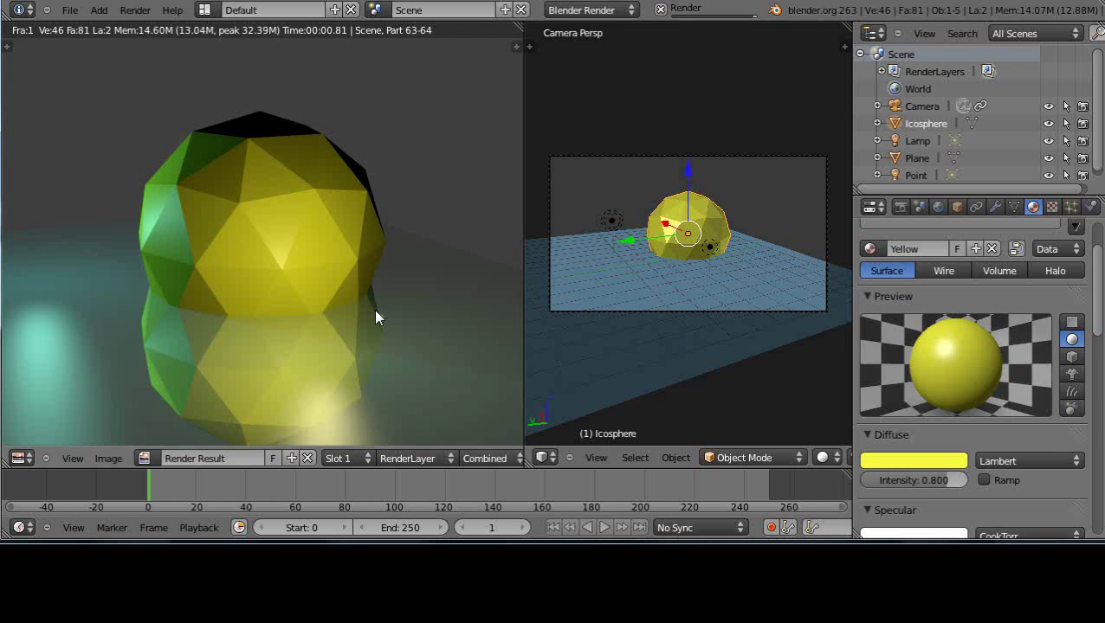
{"action": "scroll", "coordinate": [343, 316], "scroll_direction": "down", "scroll_amount": 3}
{"action": "scroll", "coordinate": [343, 316], "scroll_direction": "up", "scroll_amount": 2}
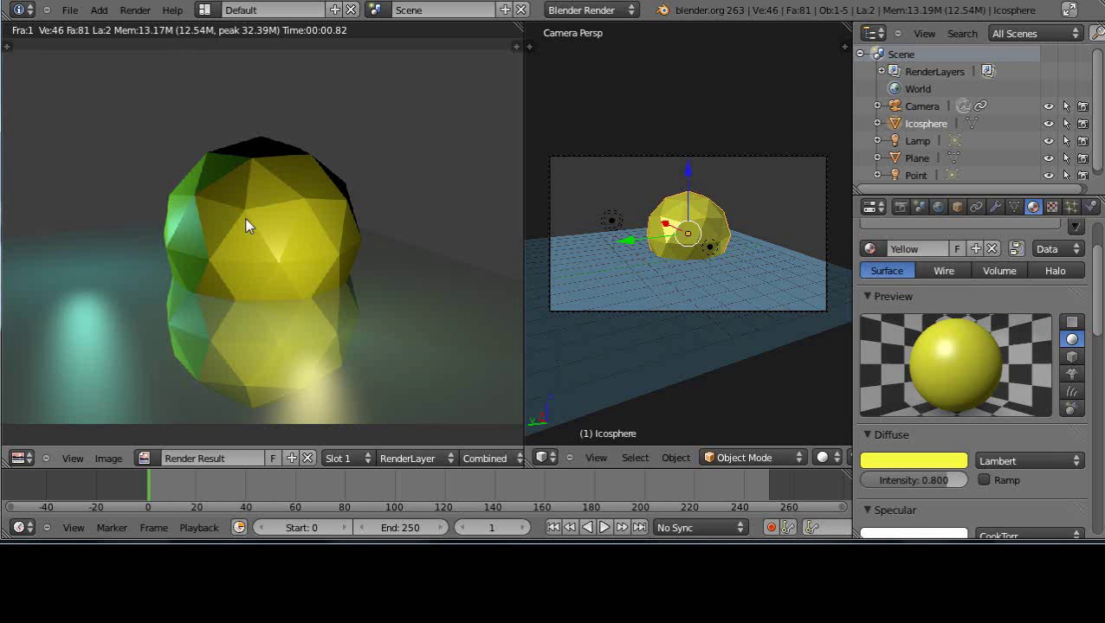
{"action": "key", "text": "Escape"}
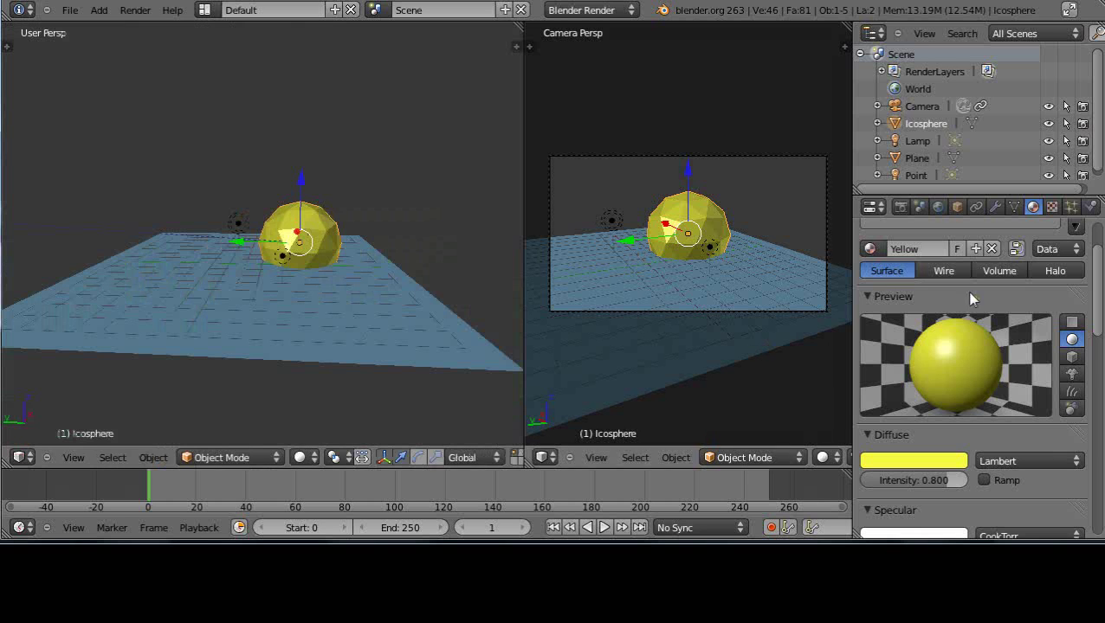
{"action": "right_click", "coordinate": [240, 227]}
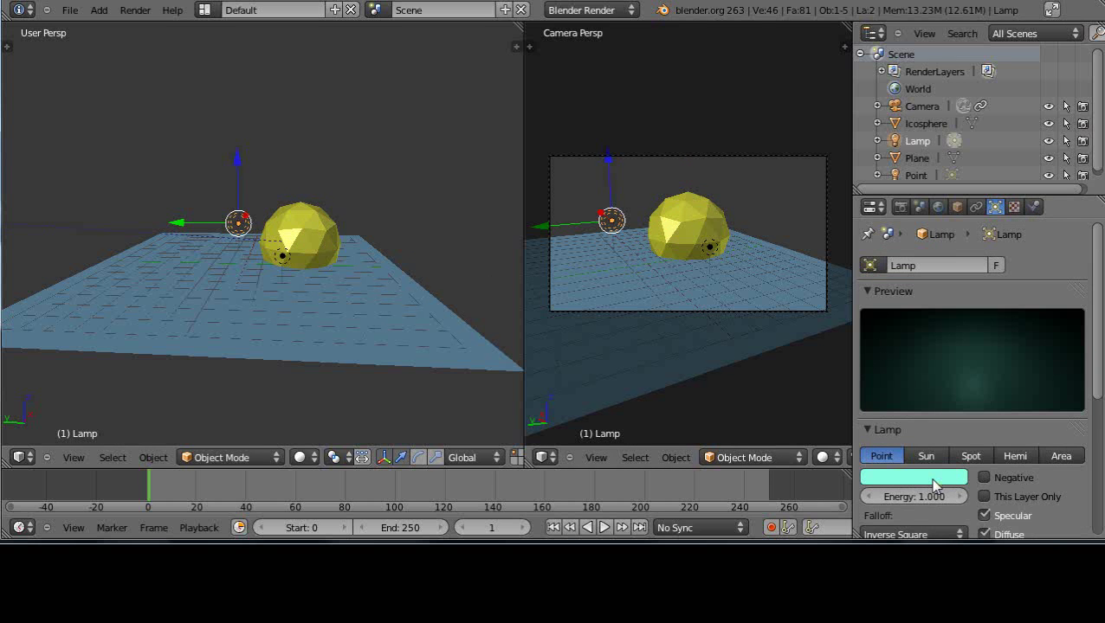
{"action": "right_click", "coordinate": [284, 257]}
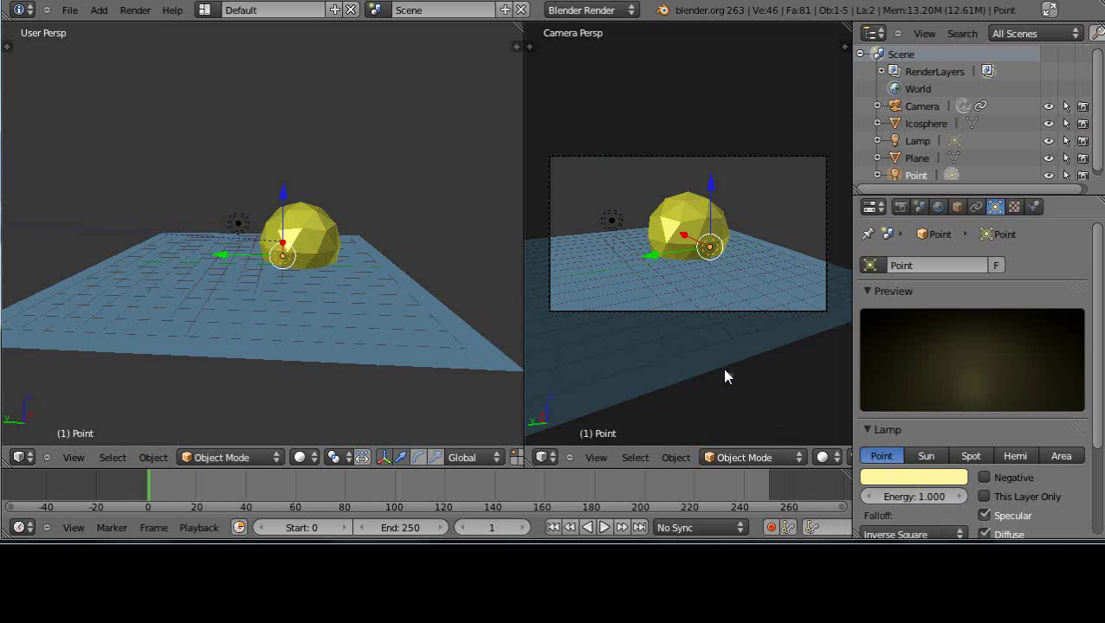
{"action": "right_click", "coordinate": [237, 223]}
{"action": "right_click", "coordinate": [308, 242]}
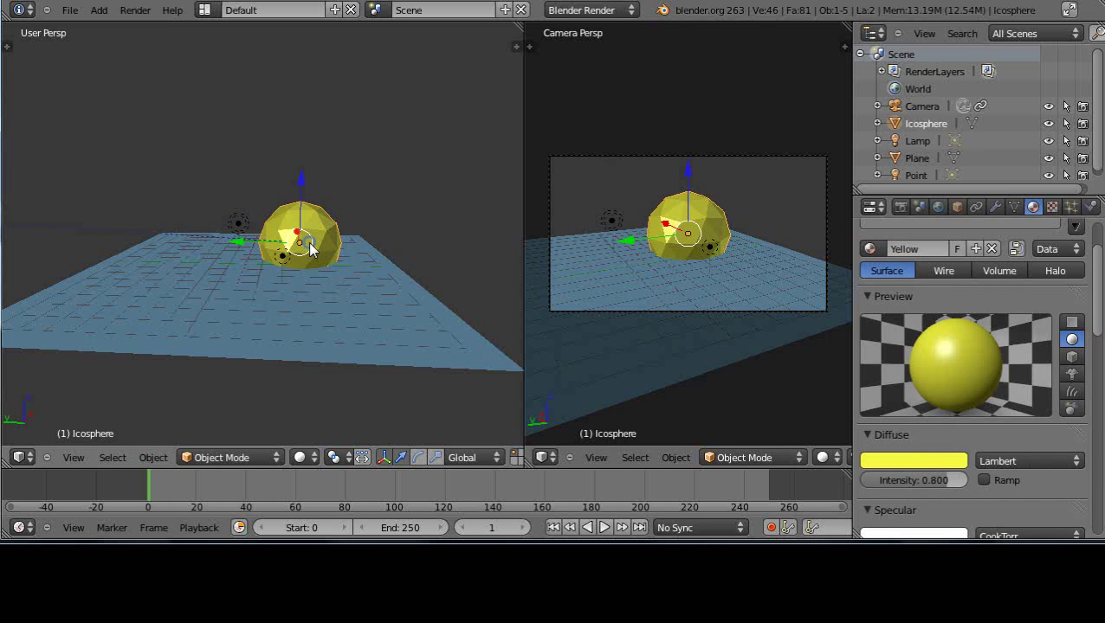
Try the PinkishRed, Green and then Blue materials on the icosphere.
{"action": "left_click", "coordinate": [870, 250]}
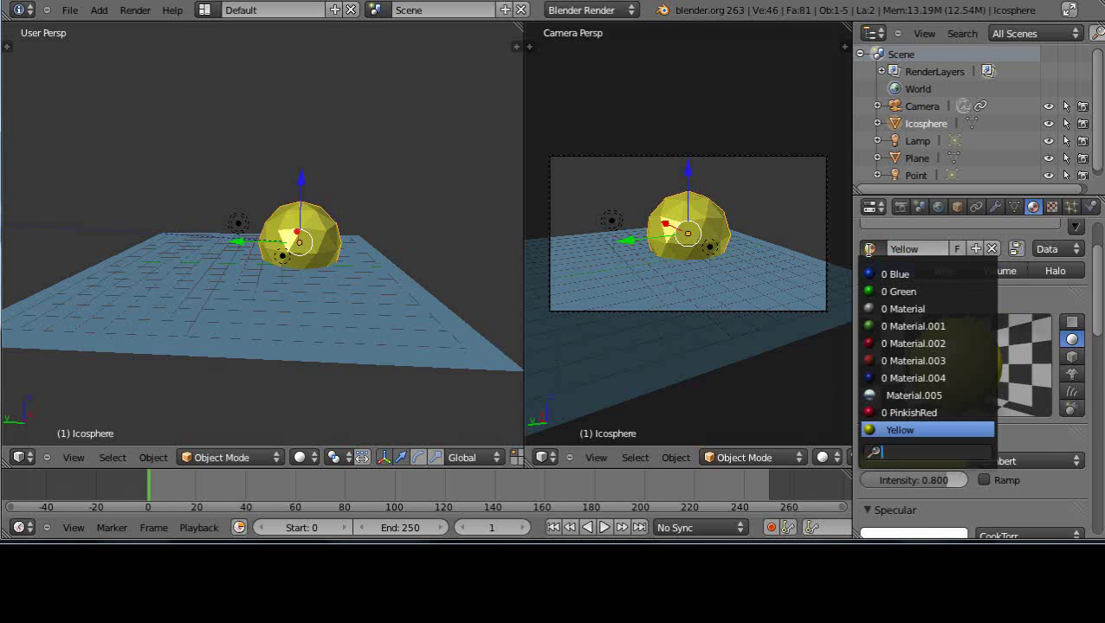
{"action": "left_click", "coordinate": [907, 412]}
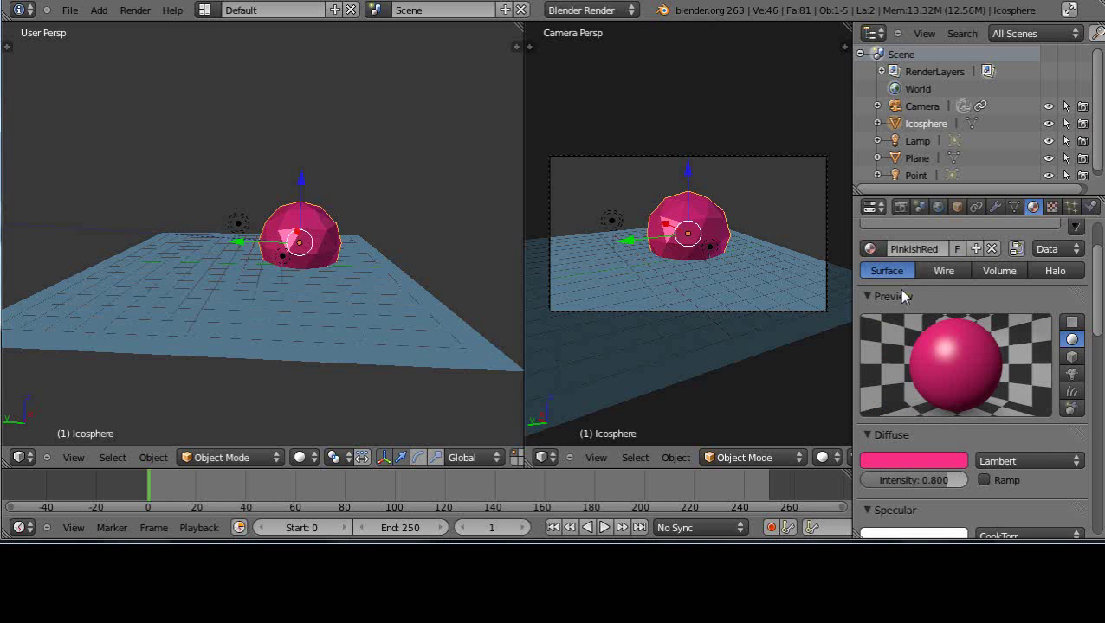
{"action": "left_click", "coordinate": [869, 248]}
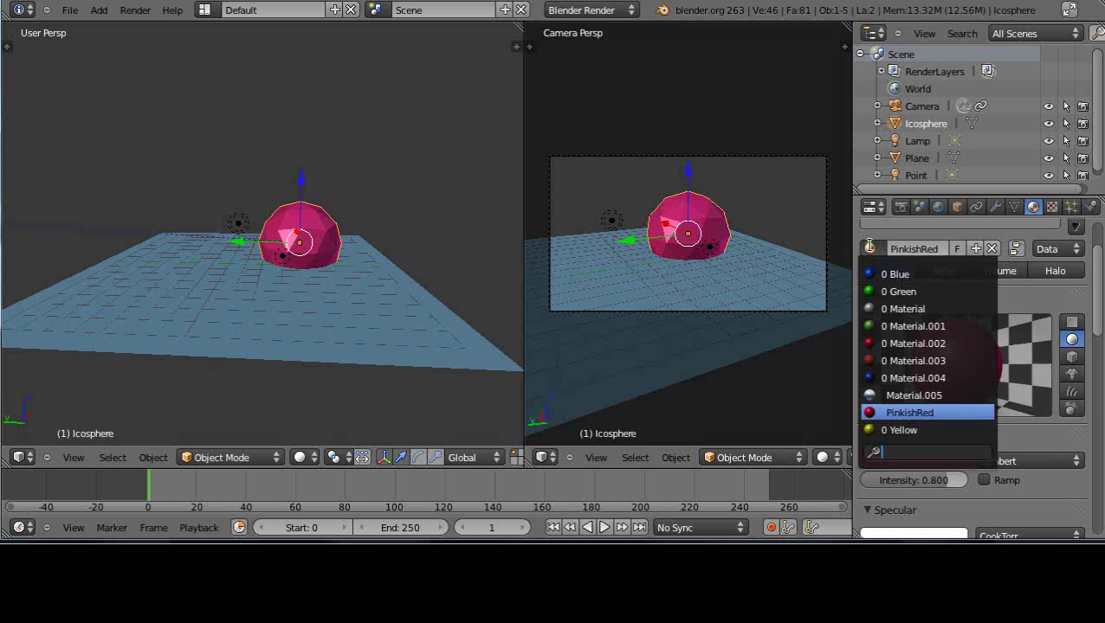
{"action": "left_click", "coordinate": [892, 293]}
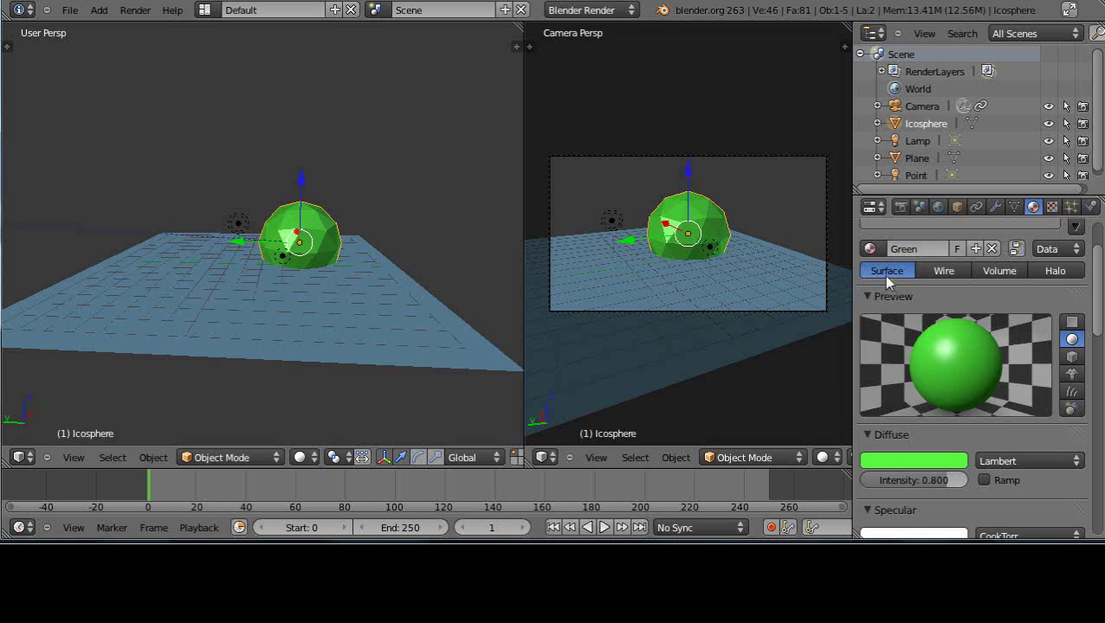
{"action": "left_click", "coordinate": [870, 248]}
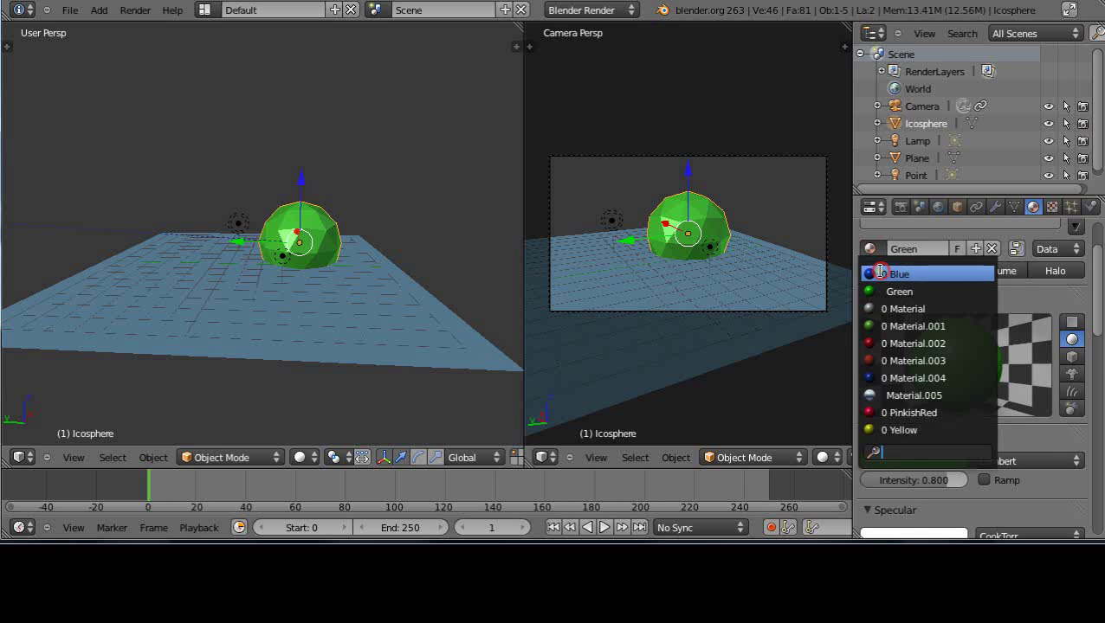
{"action": "left_click", "coordinate": [884, 272]}
Keep Blue on the icosphere, render with F12, and return to the viewport.
{"action": "left_click", "coordinate": [870, 248]}
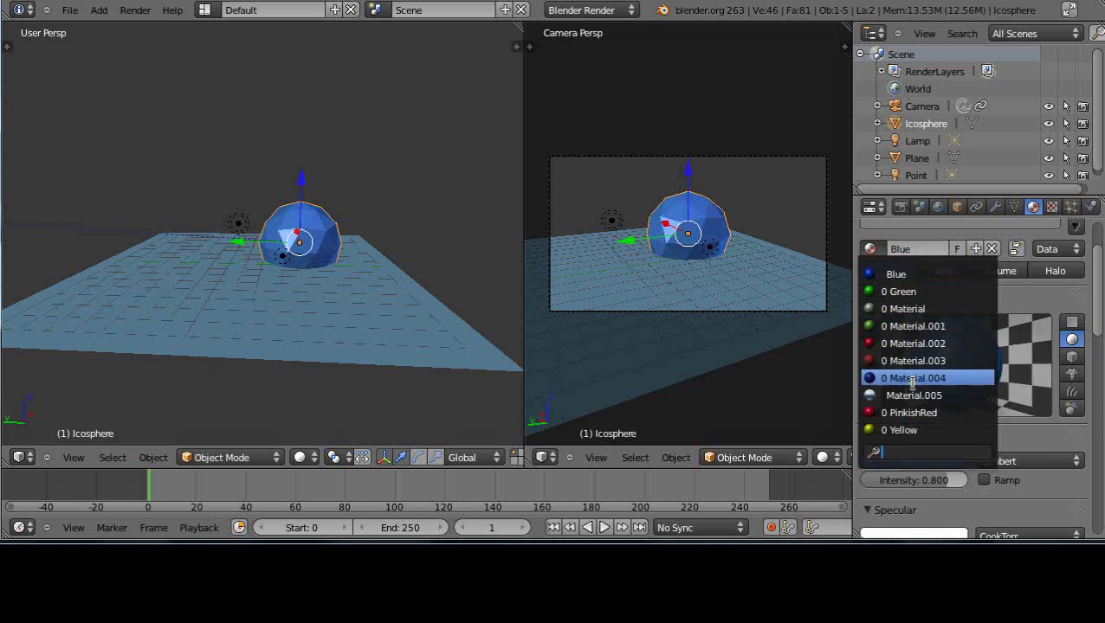
{"action": "left_click", "coordinate": [872, 252]}
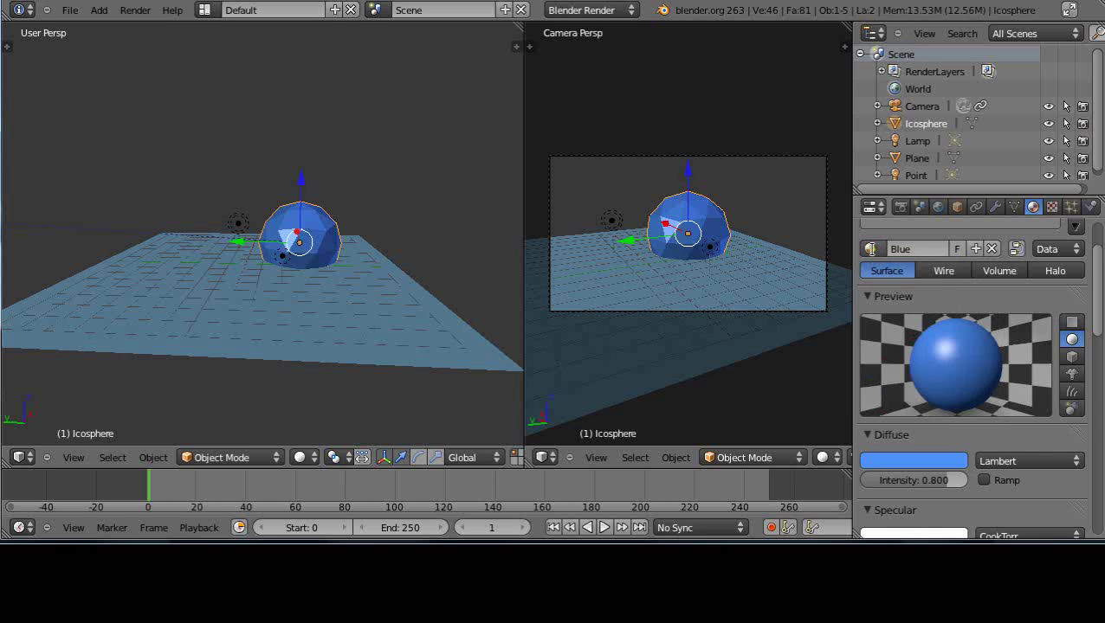
{"action": "left_click", "coordinate": [872, 251]}
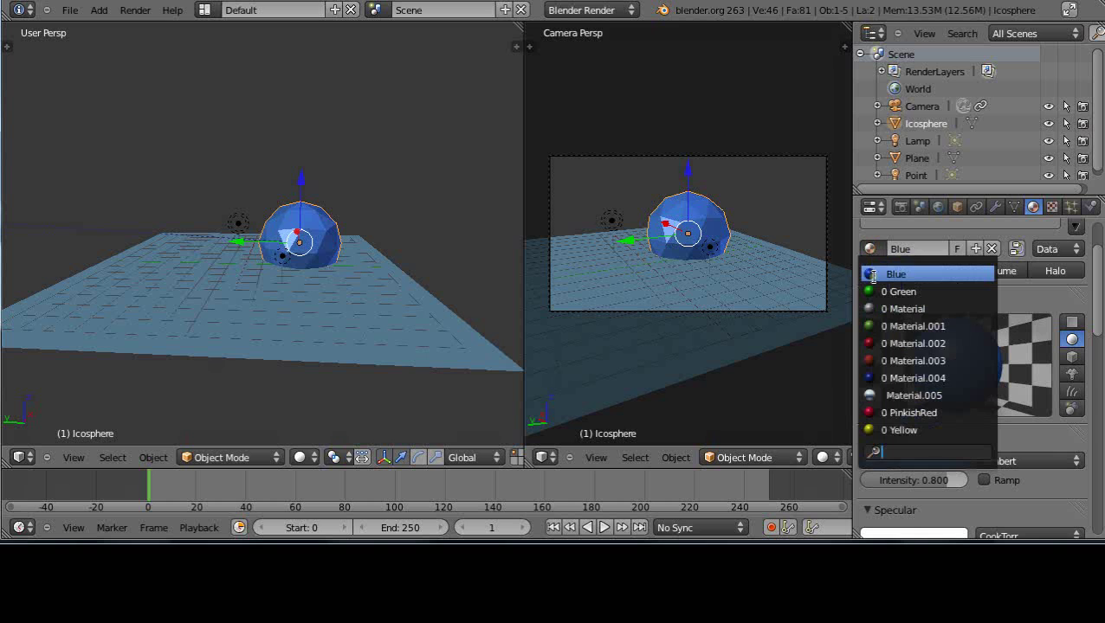
{"action": "left_click", "coordinate": [871, 272]}
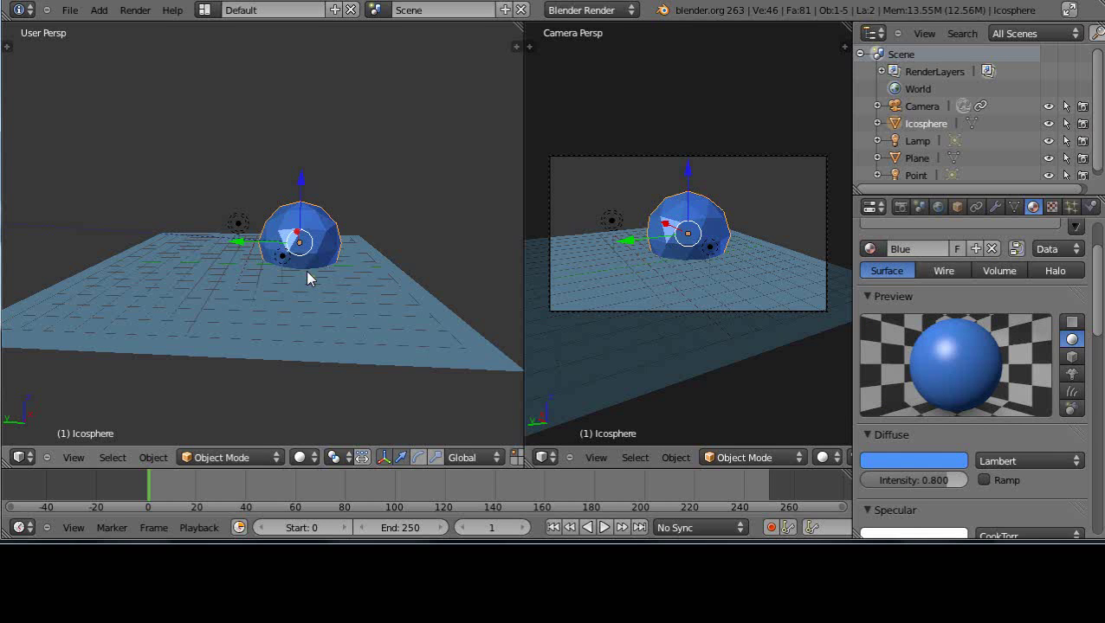
{"action": "key", "text": "F12"}
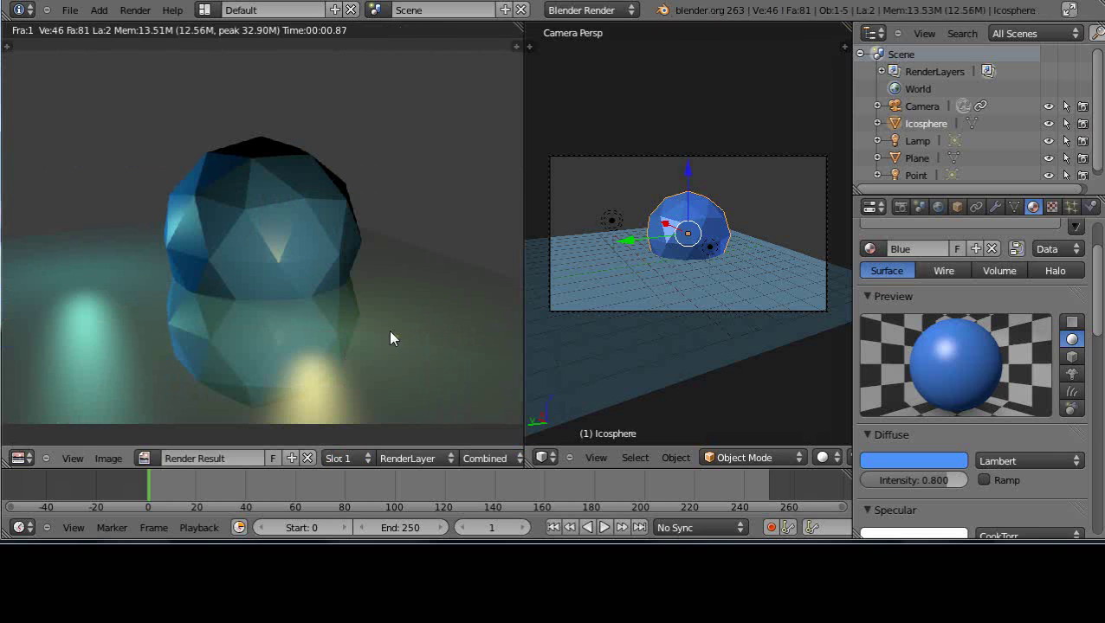
{"action": "key", "text": "Escape"}
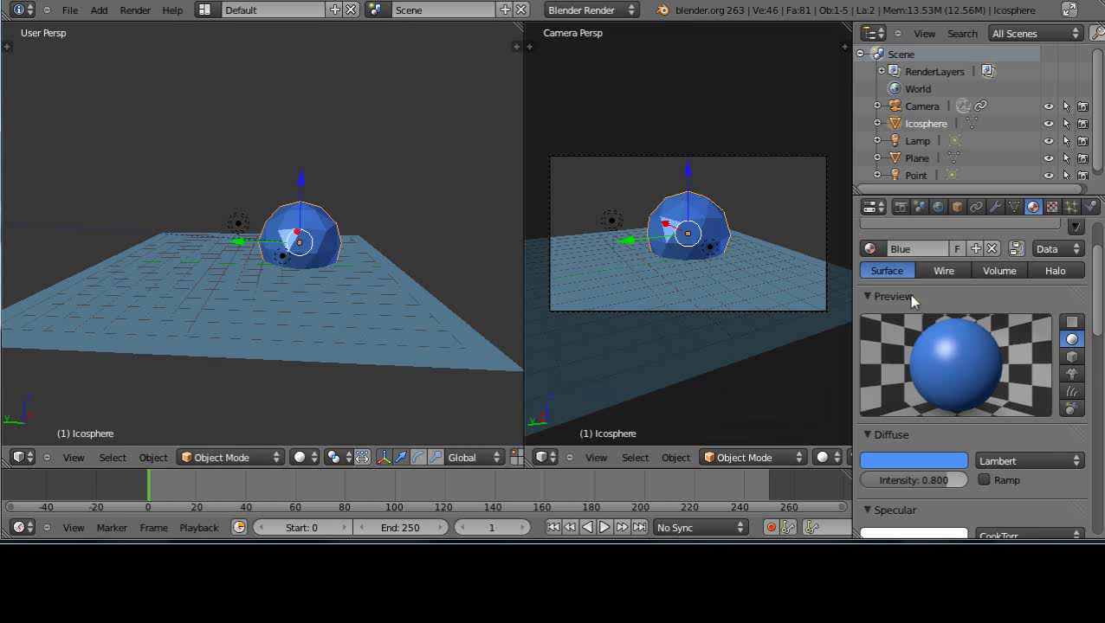
Select the plane and rename its material to LightBlueReflective.
{"action": "right_click", "coordinate": [342, 346]}
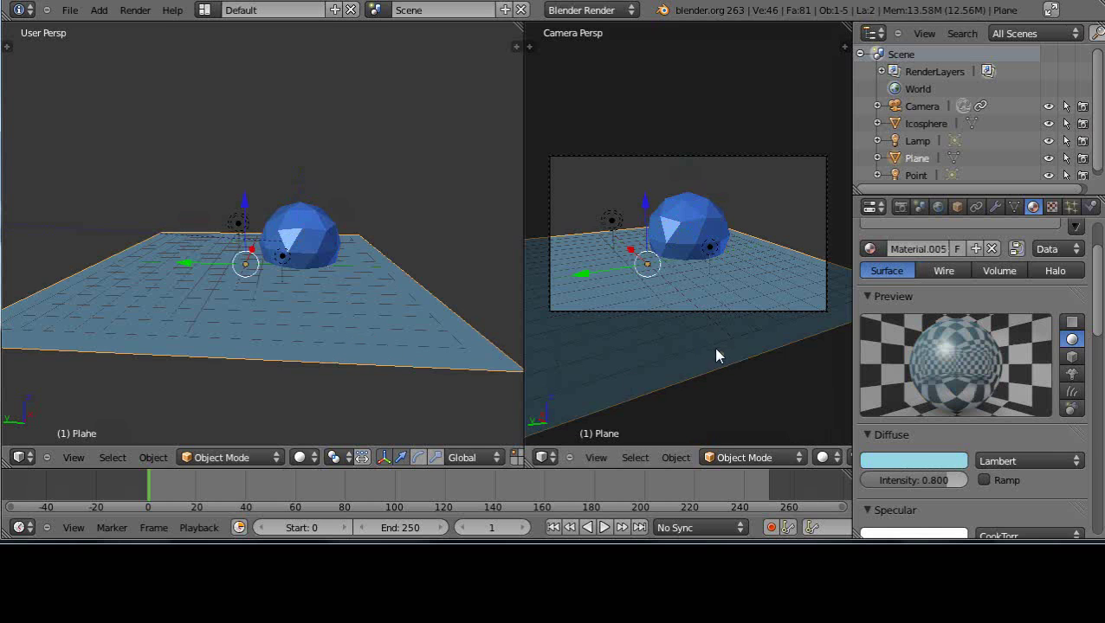
{"action": "left_click", "coordinate": [907, 251]}
{"action": "type", "text": "LightBlue"}
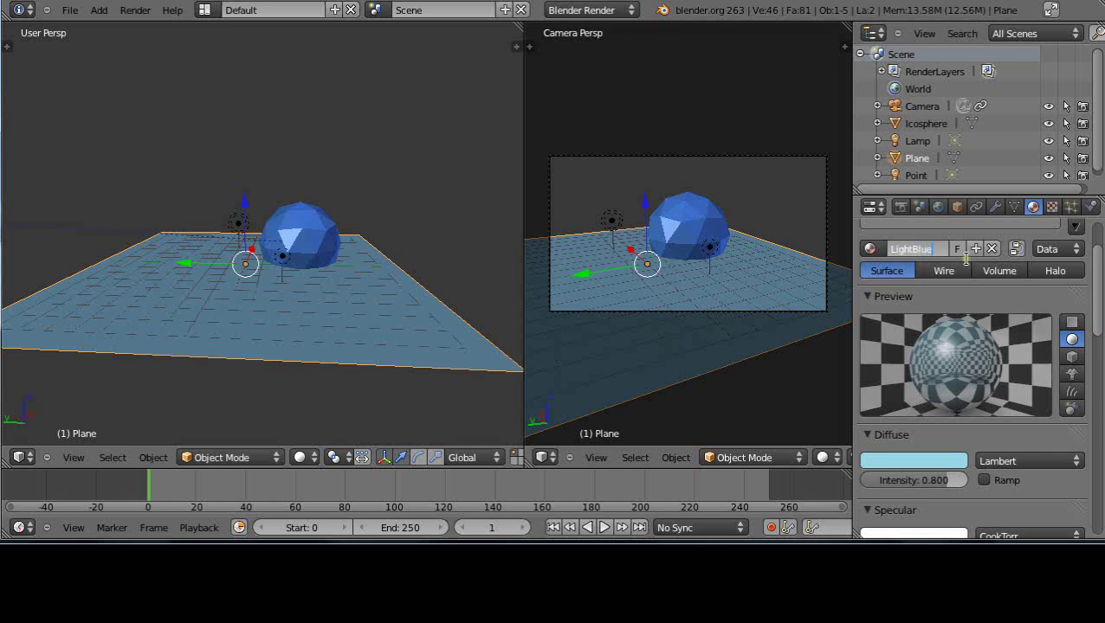
{"action": "type", "text": "Ref"}
{"action": "type", "text": "lec"}
{"action": "type", "text": "tive"}
{"action": "key", "text": "Return"}
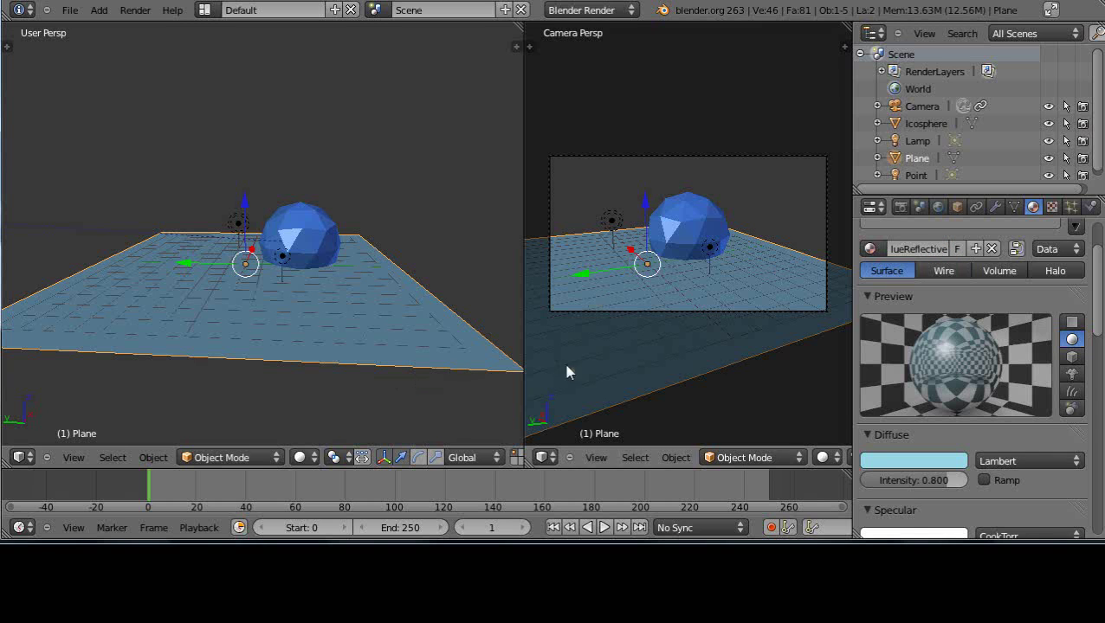
{"action": "mouse_move", "coordinate": [1099, 268]}
{"action": "left_mouse_down"}
{"action": "mouse_move", "coordinate": [1096, 287]}
{"action": "mouse_move", "coordinate": [1093, 271]}
{"action": "left_mouse_up"}
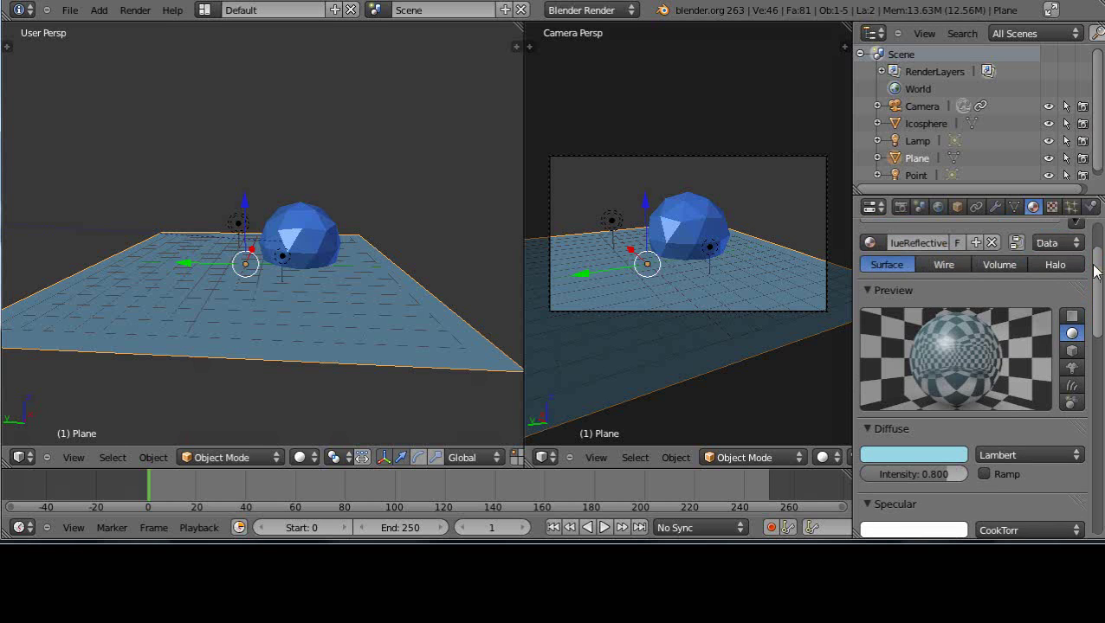
Duplicate the plane's material and enter the name LightGreenReflective for the copy.
{"action": "left_click", "coordinate": [976, 243]}
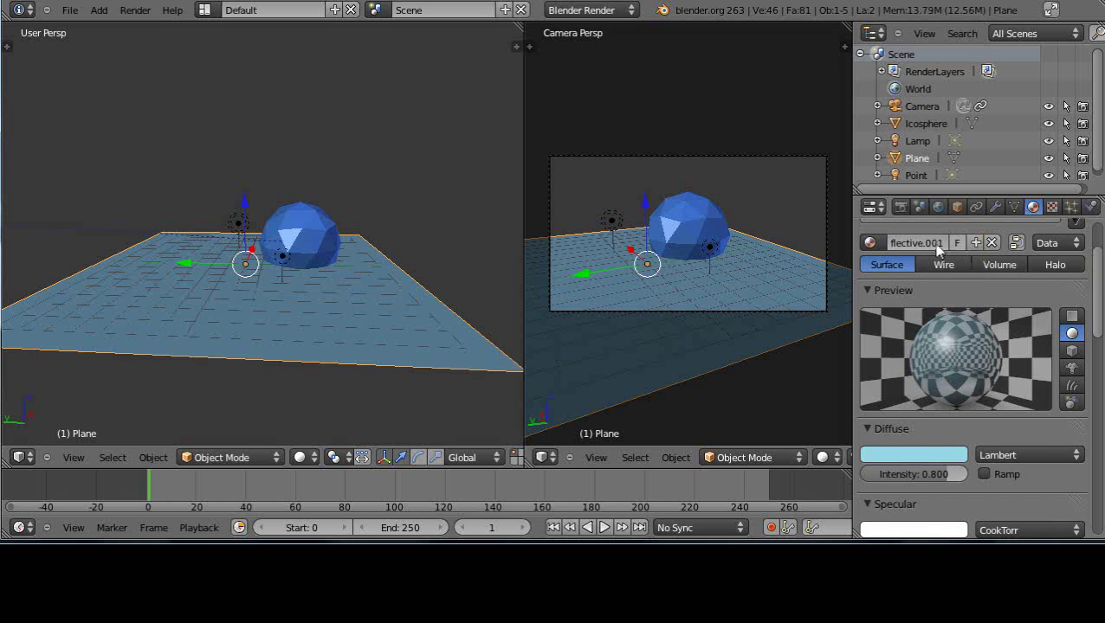
{"action": "left_click", "coordinate": [925, 248]}
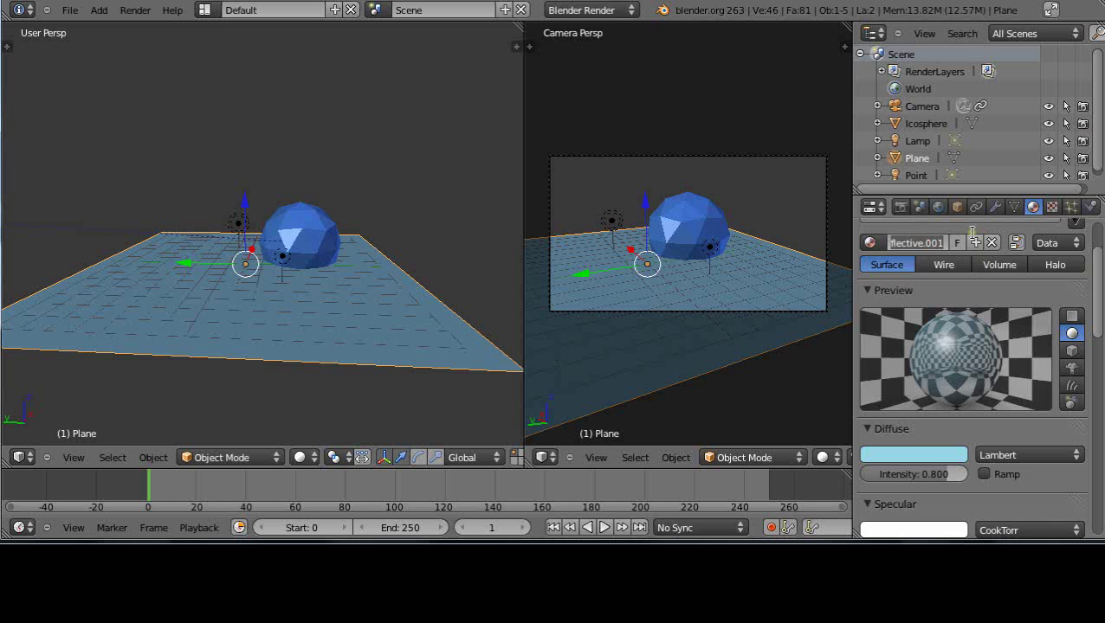
{"action": "type", "text": "LightGreen"}
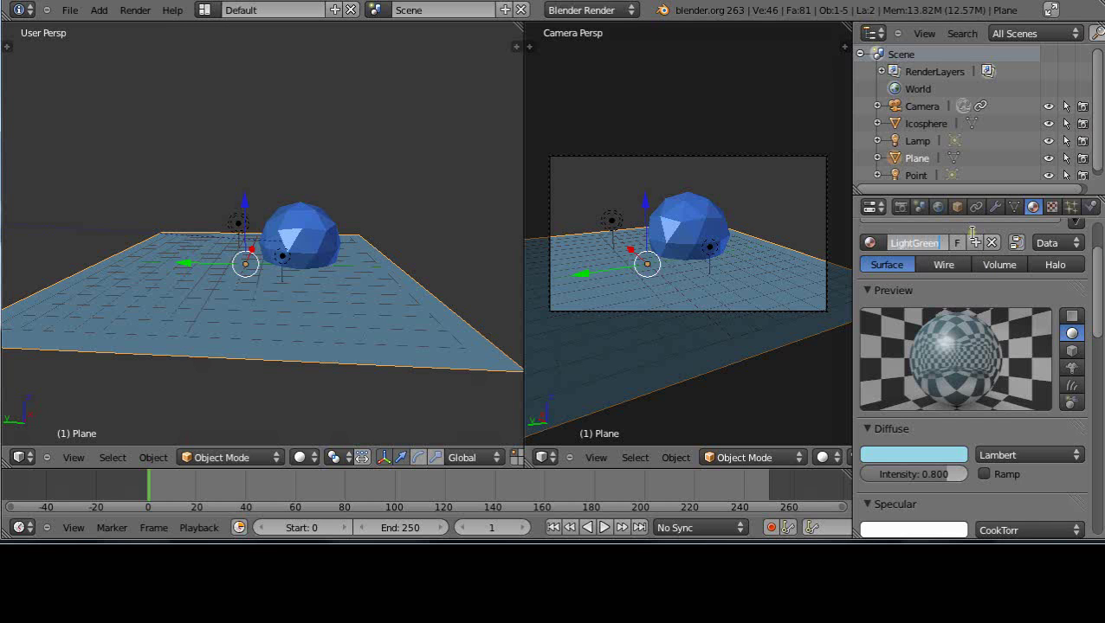
{"action": "type", "text": "Re"}
{"action": "type", "text": "flective"}
Confirm the LightGreenReflective name and give it a light green diffuse colour.
{"action": "key", "text": "Return"}
{"action": "left_click", "coordinate": [879, 456]}
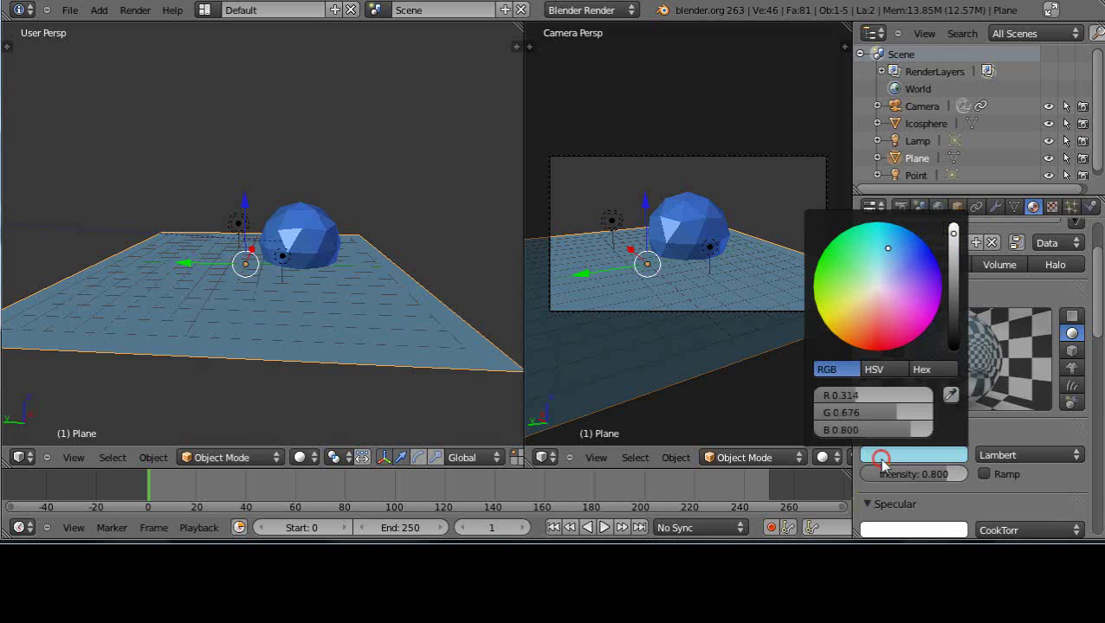
{"action": "left_click", "coordinate": [868, 248]}
{"action": "left_click_drag", "start_coordinate": [866, 249], "coordinate": [849, 257]}
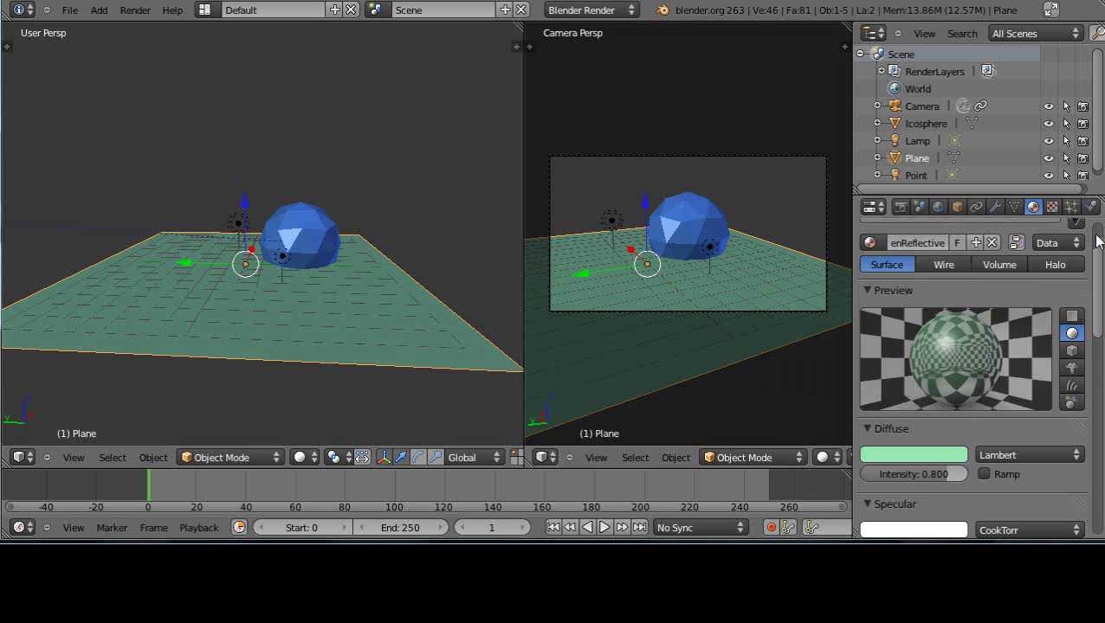
Enable mirror reflection on the material with reflectivity 0.926.
{"action": "mouse_move", "coordinate": [1098, 252]}
{"action": "left_mouse_down"}
{"action": "mouse_move", "coordinate": [1100, 381]}
{"action": "mouse_move", "coordinate": [1101, 354]}
{"action": "left_mouse_up"}
{"action": "left_click", "coordinate": [867, 465]}
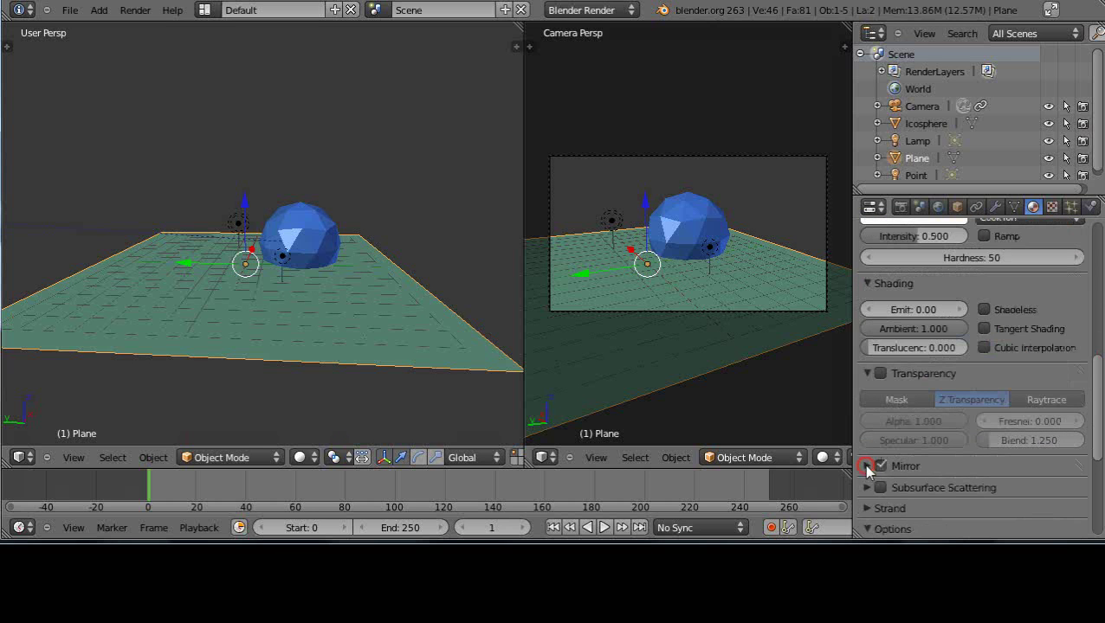
{"action": "left_click", "coordinate": [879, 466]}
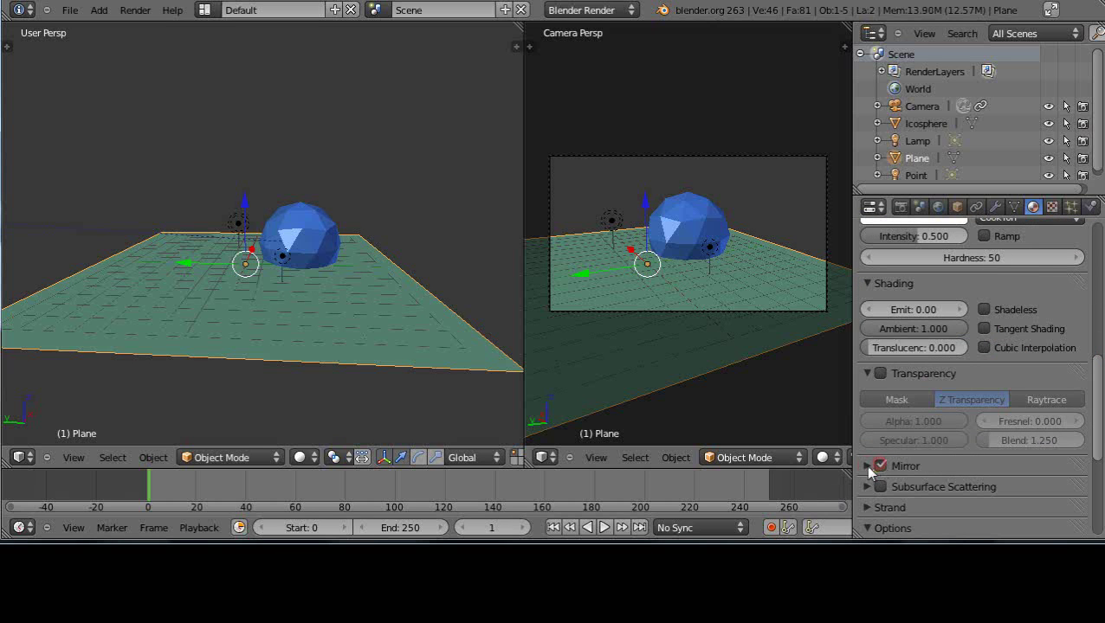
{"action": "left_click", "coordinate": [865, 465]}
{"action": "left_click", "coordinate": [879, 466]}
{"action": "mouse_move", "coordinate": [945, 504]}
{"action": "left_mouse_down"}
{"action": "mouse_move", "coordinate": [912, 491]}
{"action": "mouse_move", "coordinate": [940, 494]}
{"action": "left_mouse_up"}
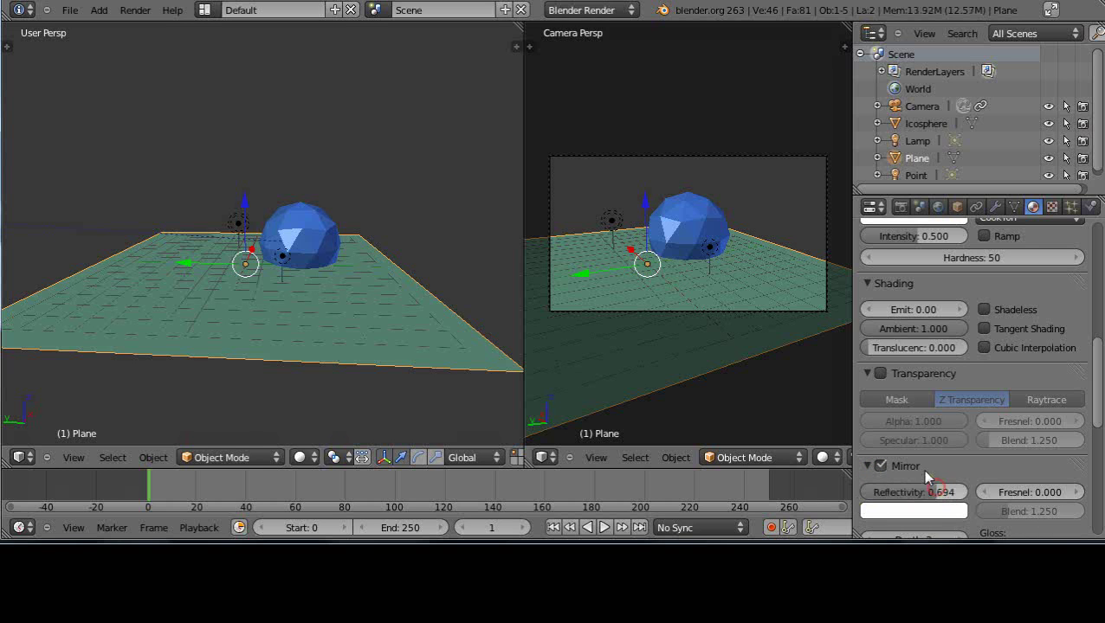
{"action": "left_click", "coordinate": [931, 492]}
{"action": "left_click_drag", "start_coordinate": [933, 493], "coordinate": [954, 494]}
{"action": "left_click_drag", "start_coordinate": [1100, 363], "coordinate": [1098, 226]}
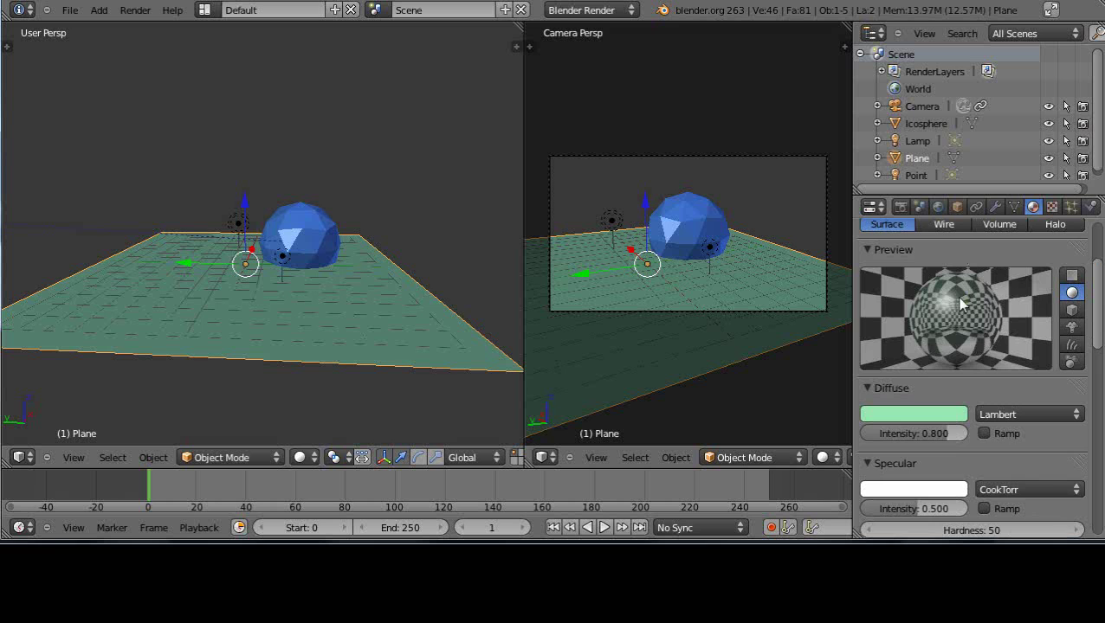
{"action": "mouse_move", "coordinate": [1100, 326]}
{"action": "left_mouse_down"}
{"action": "mouse_move", "coordinate": [1099, 448]}
{"action": "mouse_move", "coordinate": [1096, 264]}
{"action": "left_mouse_up"}
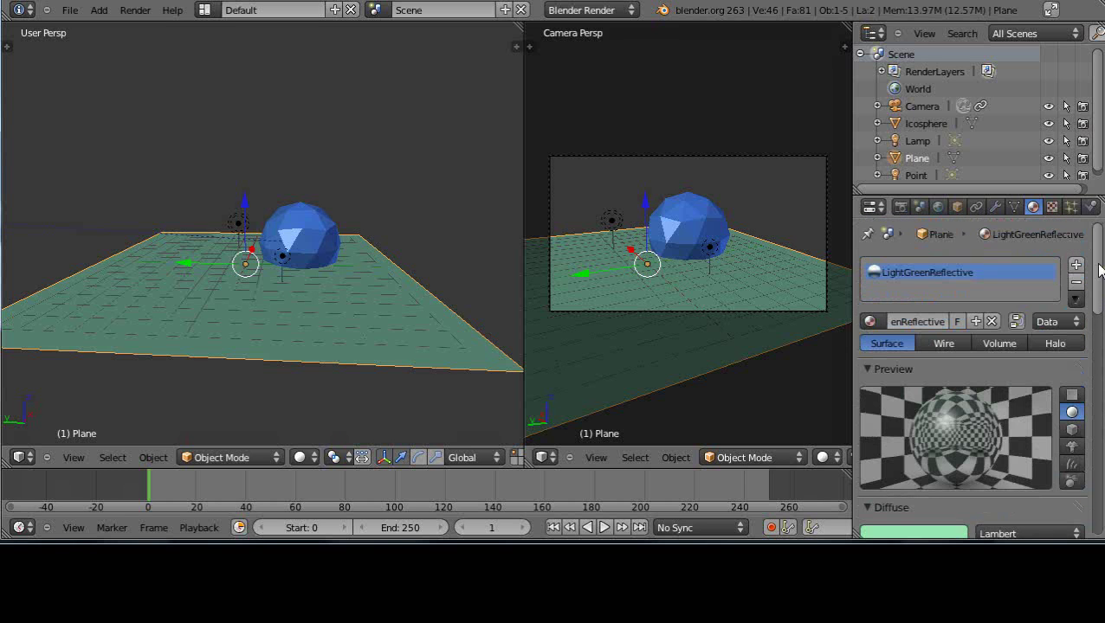
{"action": "left_click", "coordinate": [871, 322]}
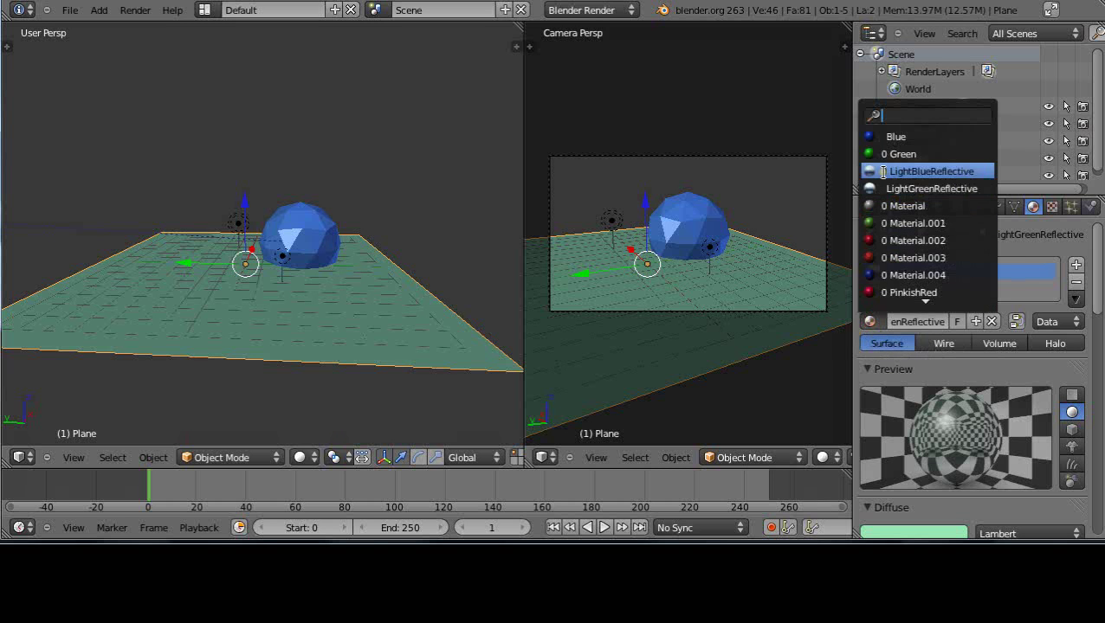
{"action": "left_click", "coordinate": [879, 172]}
{"action": "mouse_move", "coordinate": [1096, 291]}
{"action": "left_mouse_down"}
{"action": "mouse_move", "coordinate": [1098, 414]}
{"action": "mouse_move", "coordinate": [1098, 260]}
{"action": "left_mouse_up"}
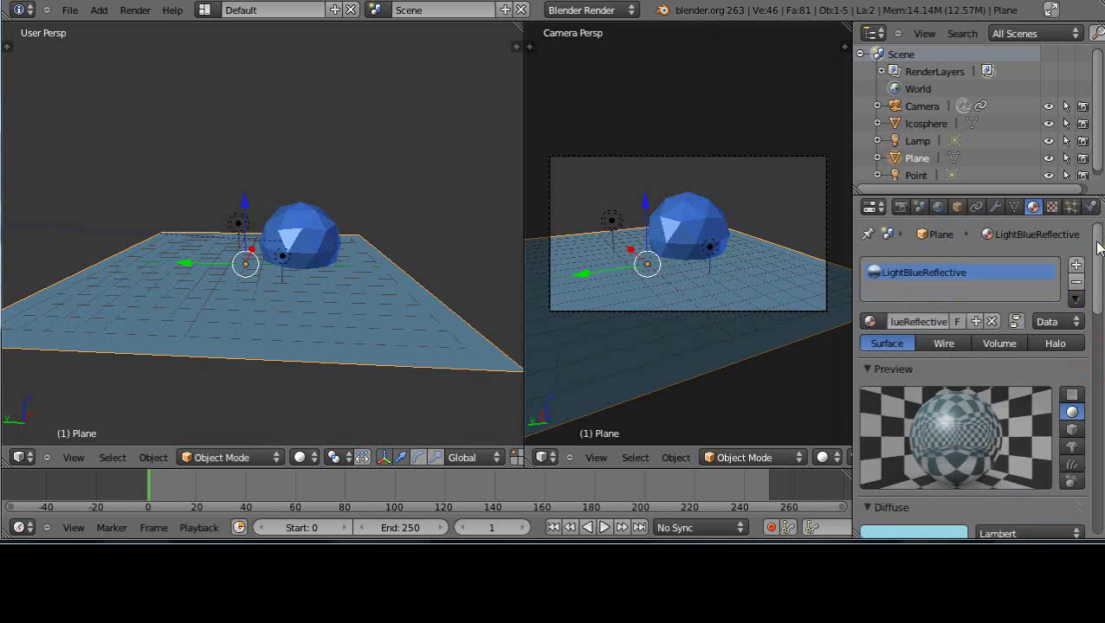
{"action": "left_click", "coordinate": [869, 322]}
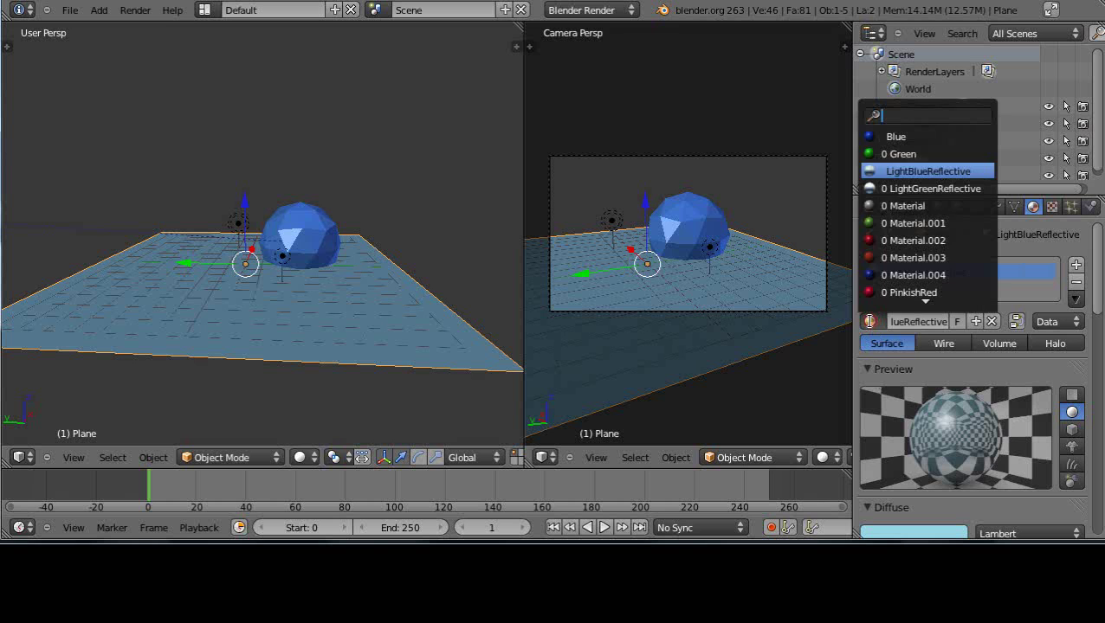
{"action": "left_click", "coordinate": [876, 189]}
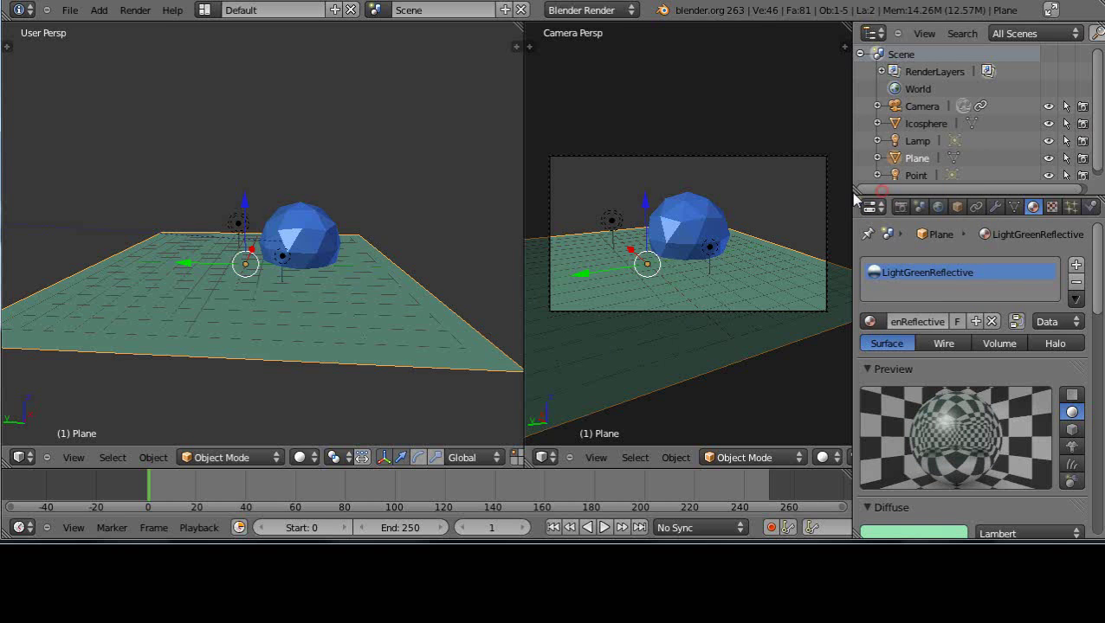
Render the scene with the green reflective plane.
{"action": "key", "text": "F12"}
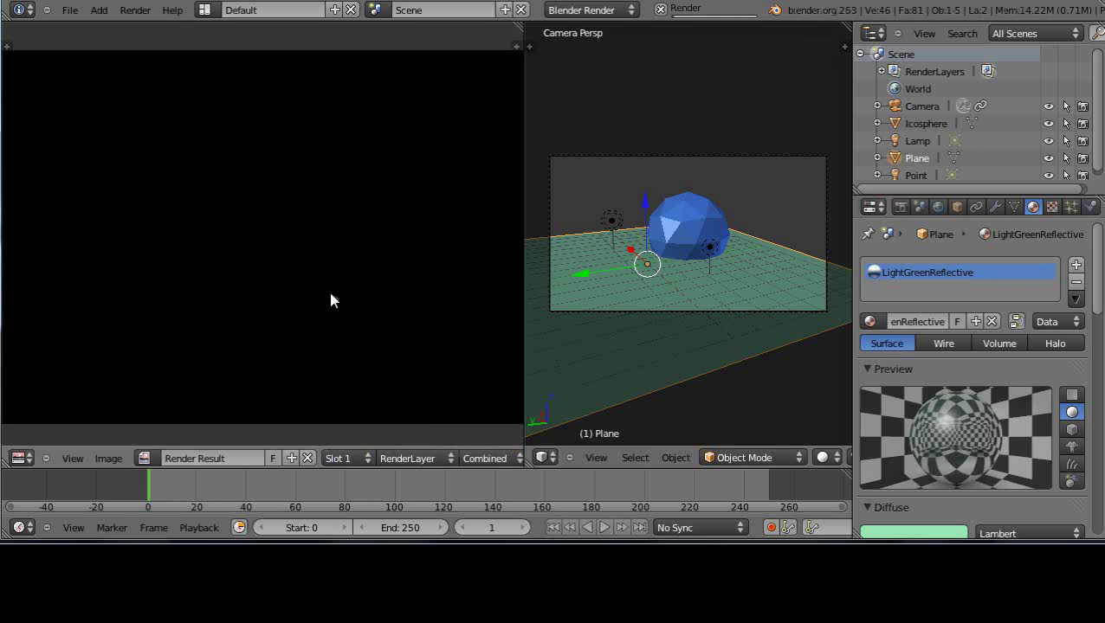
{"action": "scroll", "coordinate": [353, 346], "scroll_direction": "up", "scroll_amount": 2}
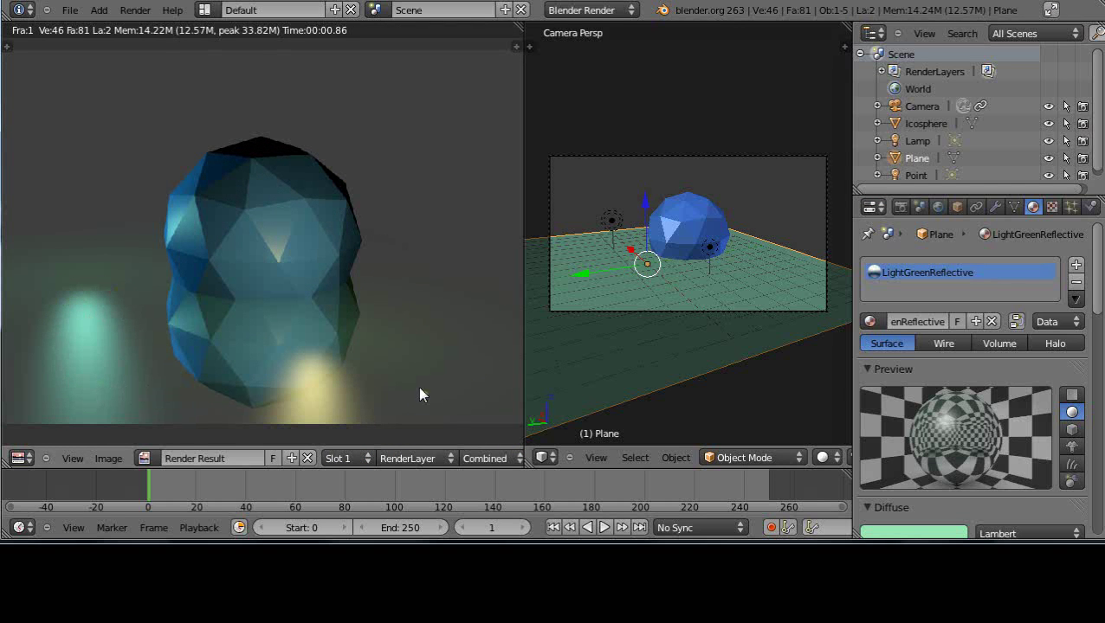
{"action": "scroll", "coordinate": [428, 381], "scroll_direction": "down", "scroll_amount": 2}
{"action": "scroll", "coordinate": [375, 358], "scroll_direction": "up", "scroll_amount": 1}
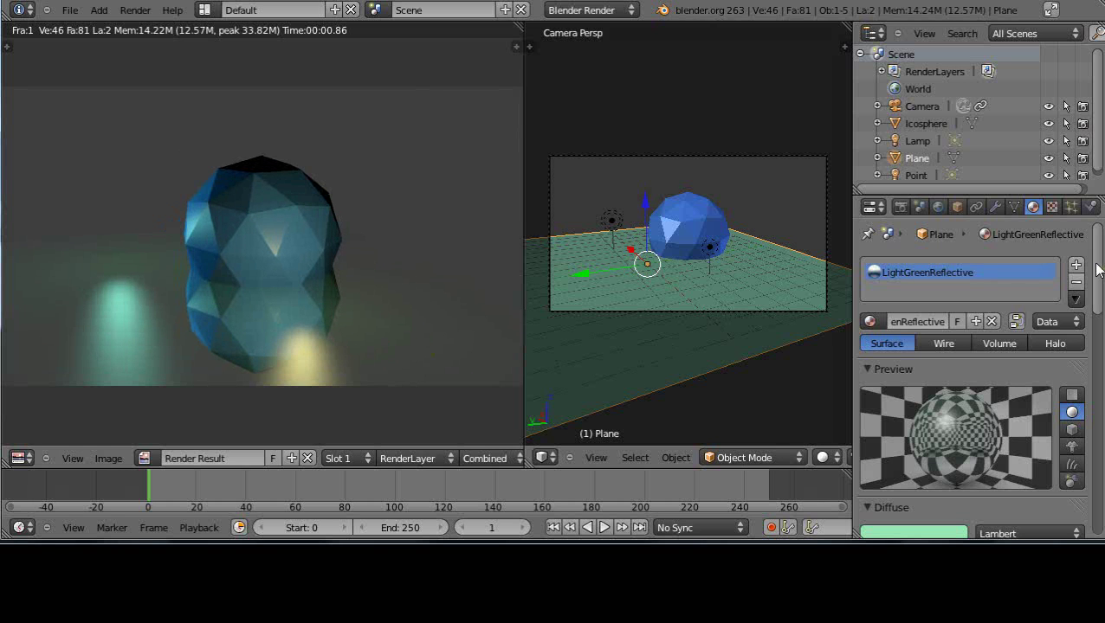
Raise the plane material's specular intensity to 0.764 and hardness to 87.
{"action": "left_click_drag", "start_coordinate": [1096, 275], "coordinate": [1096, 358]}
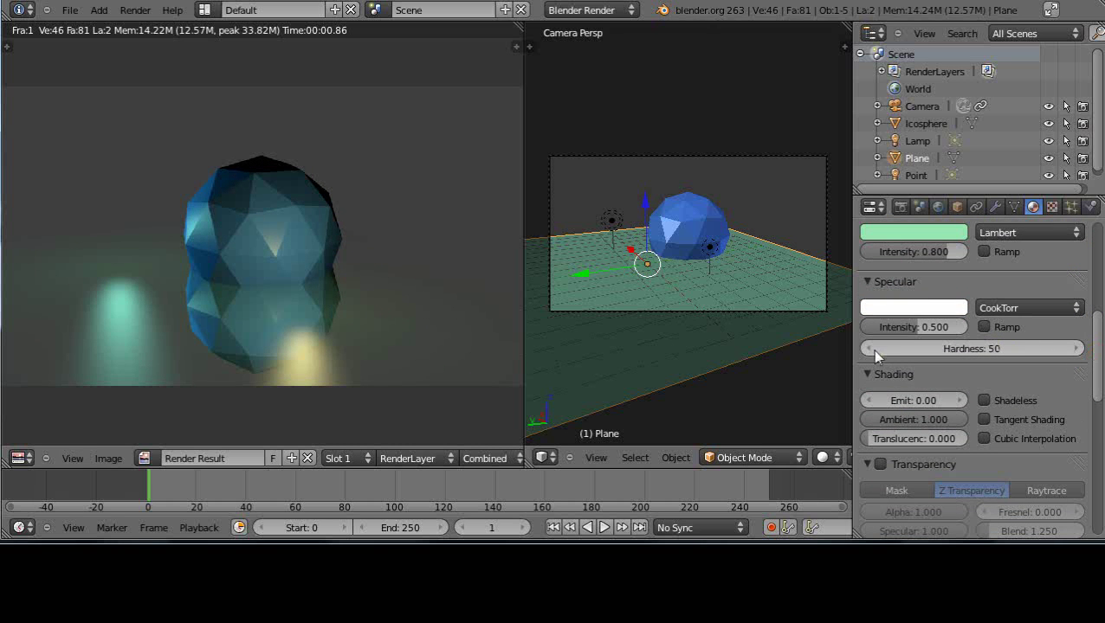
{"action": "left_click_drag", "start_coordinate": [883, 331], "coordinate": [910, 324]}
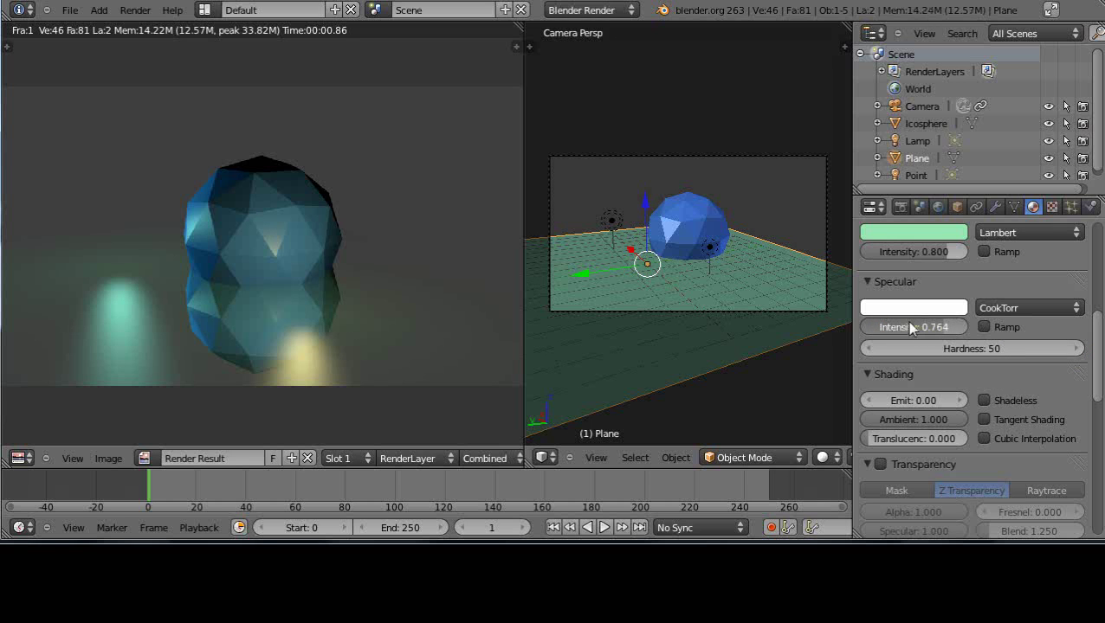
{"action": "left_click_drag", "start_coordinate": [1008, 343], "coordinate": [1039, 345]}
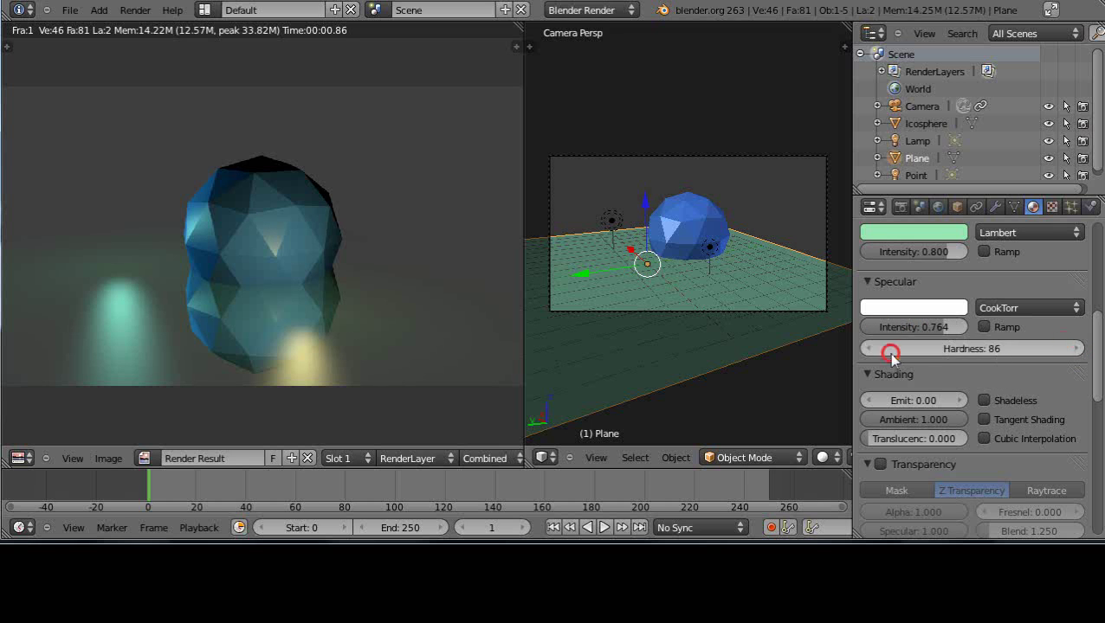
{"action": "left_click_drag", "start_coordinate": [892, 355], "coordinate": [895, 355]}
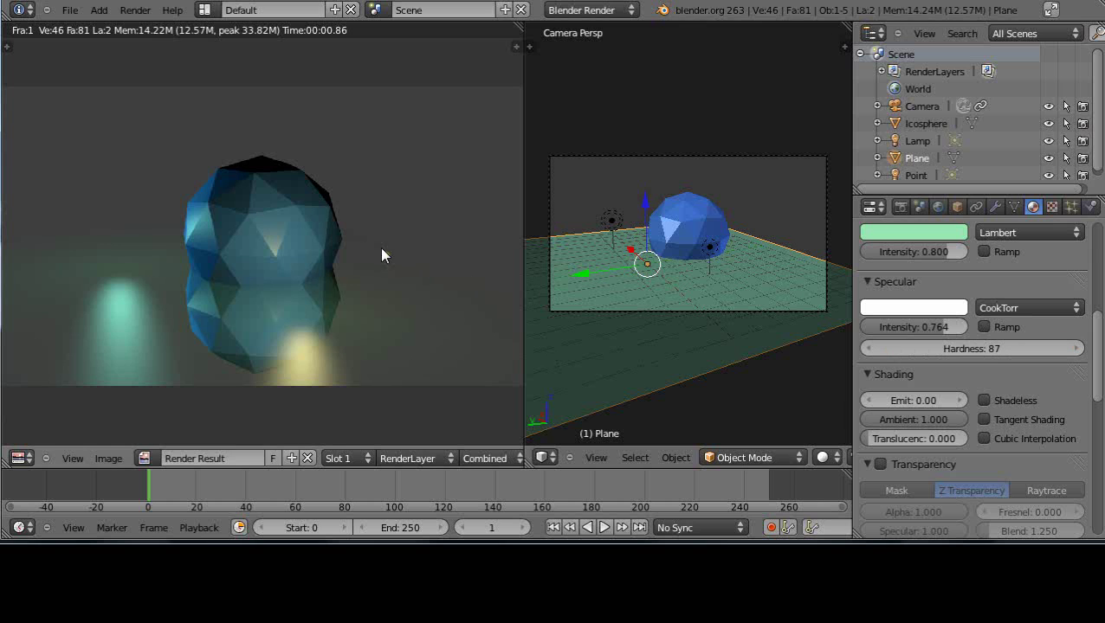
Re-render, then set specular hardness to 153 and intensity to 0.888.
{"action": "key", "text": "F12"}
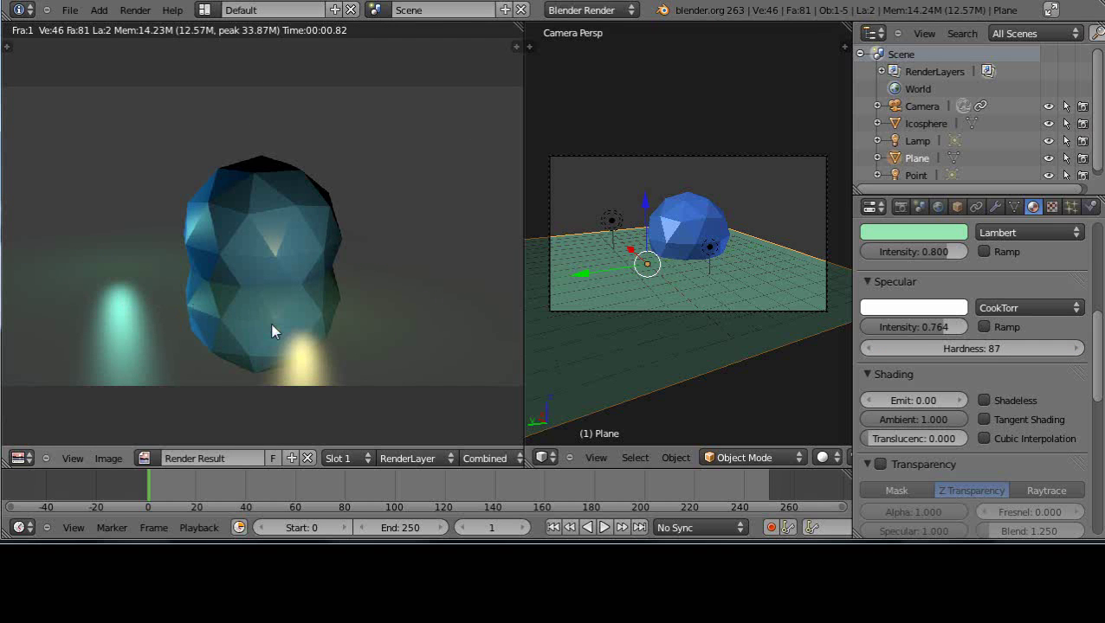
{"action": "left_click_drag", "start_coordinate": [940, 352], "coordinate": [1000, 360]}
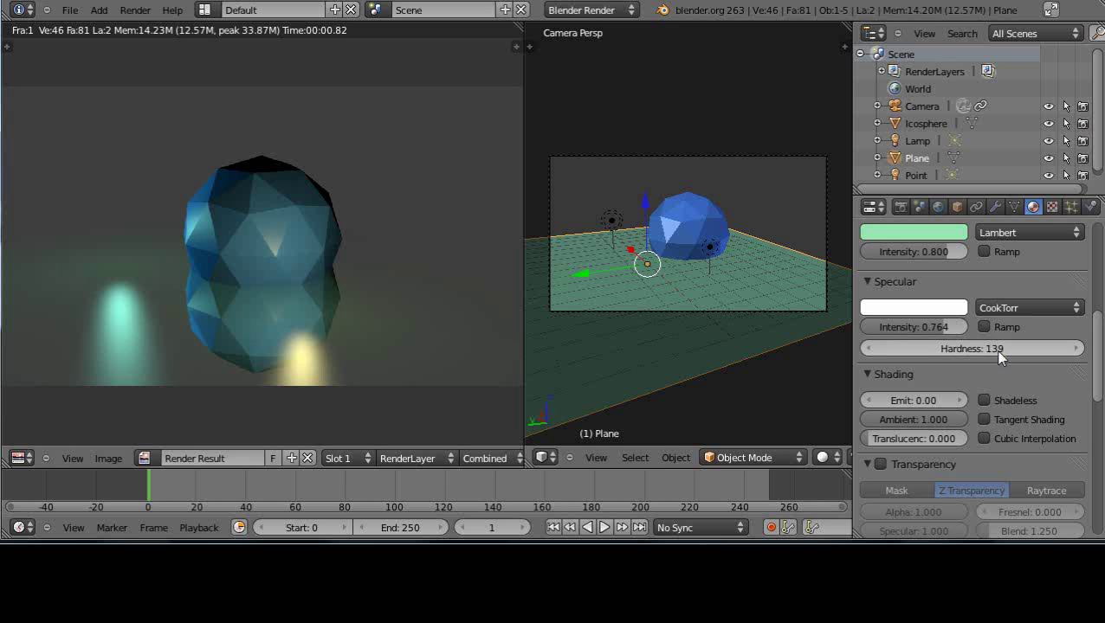
{"action": "left_click_drag", "start_coordinate": [892, 346], "coordinate": [935, 335]}
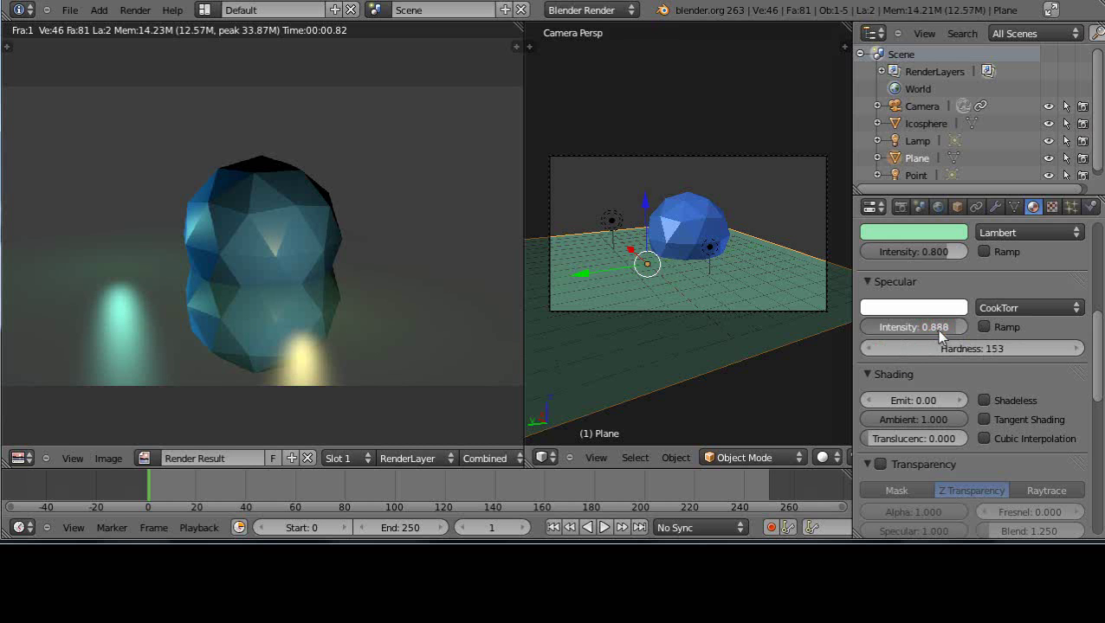
Re-render the scene and inspect the sharper highlights.
{"action": "key", "text": "F12"}
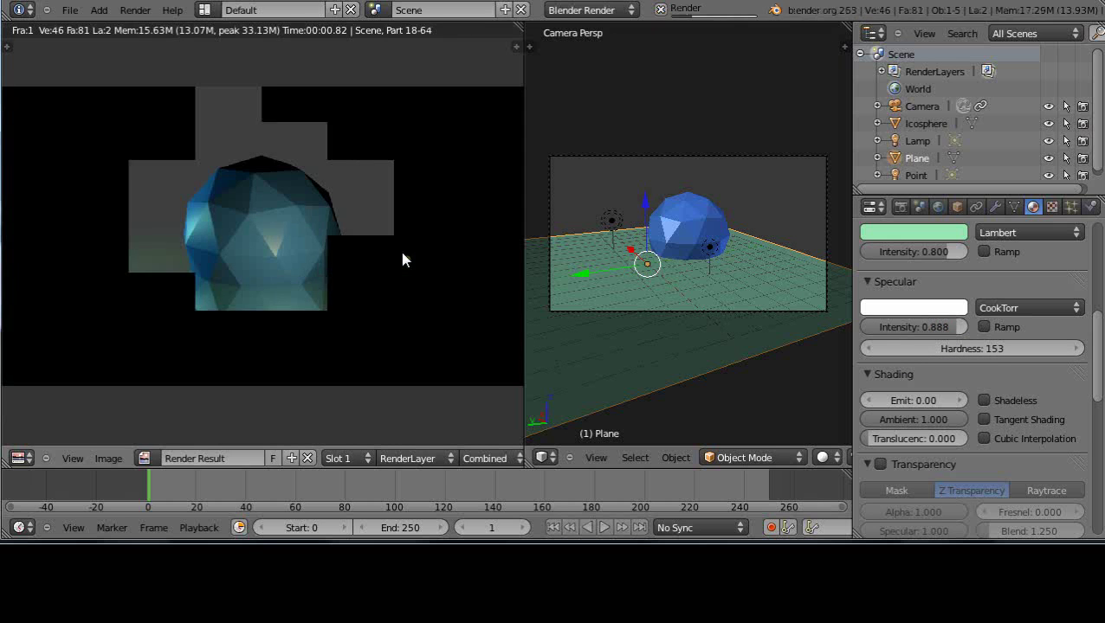
{"action": "scroll", "coordinate": [397, 302], "scroll_direction": "up", "scroll_amount": 1}
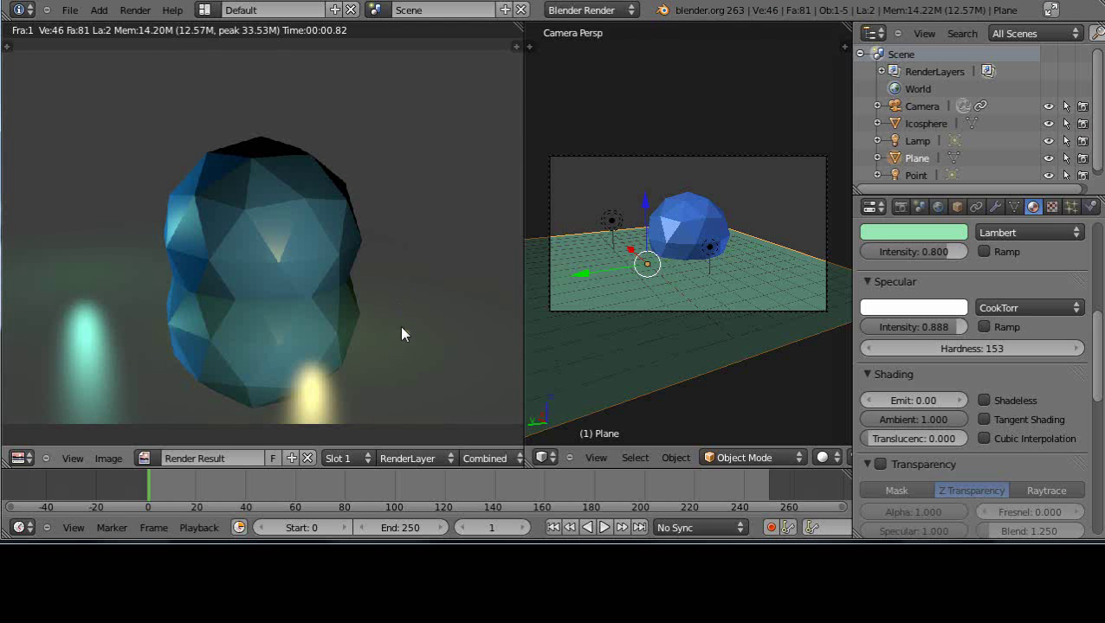
{"action": "scroll", "coordinate": [404, 329], "scroll_direction": "down", "scroll_amount": 1}
{"action": "scroll", "coordinate": [410, 320], "scroll_direction": "up", "scroll_amount": 3}
{"action": "scroll", "coordinate": [424, 331], "scroll_direction": "down", "scroll_amount": 2}
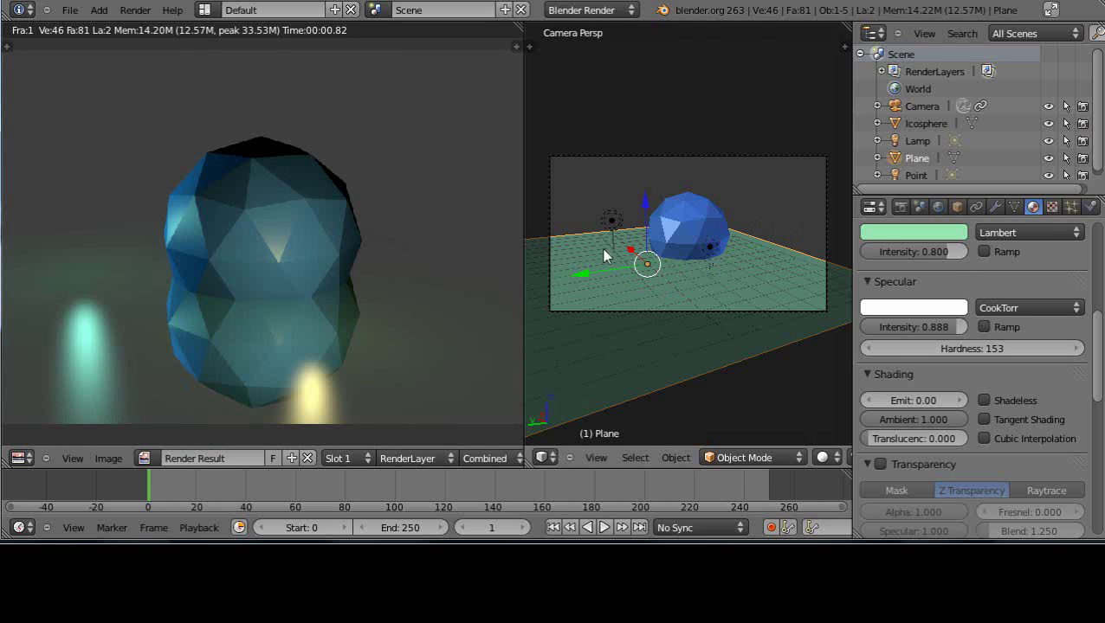
Add new copies of the plane's material, producing the duplicate LightGreenReflective.006.
{"action": "scroll", "coordinate": [1014, 316], "scroll_direction": "up", "scroll_amount": 5}
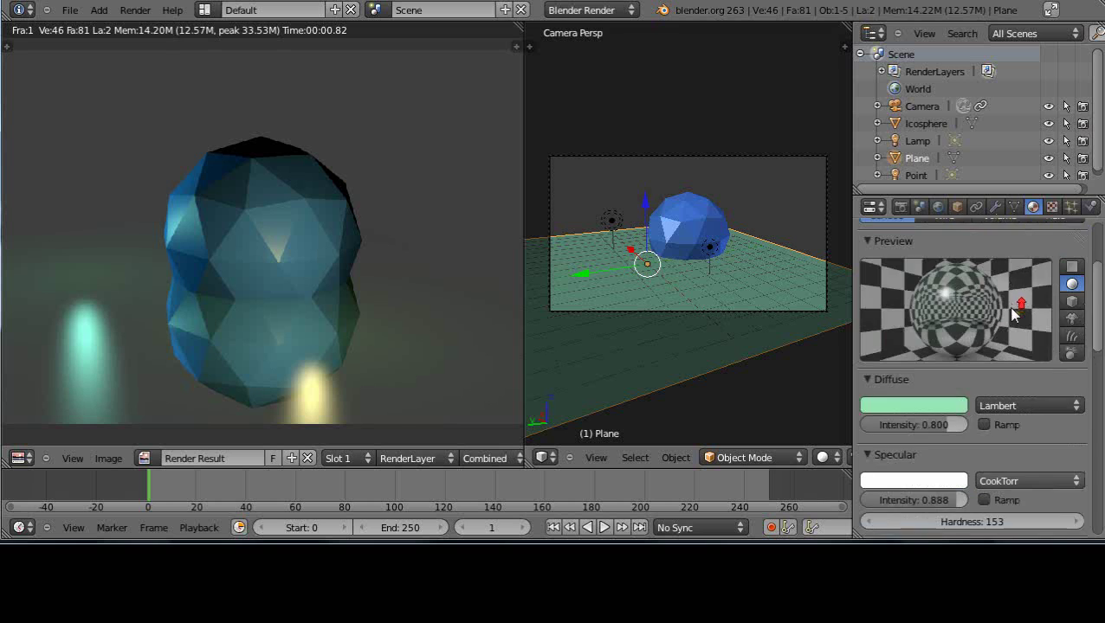
{"action": "scroll", "coordinate": [1014, 316], "scroll_direction": "up", "scroll_amount": 4}
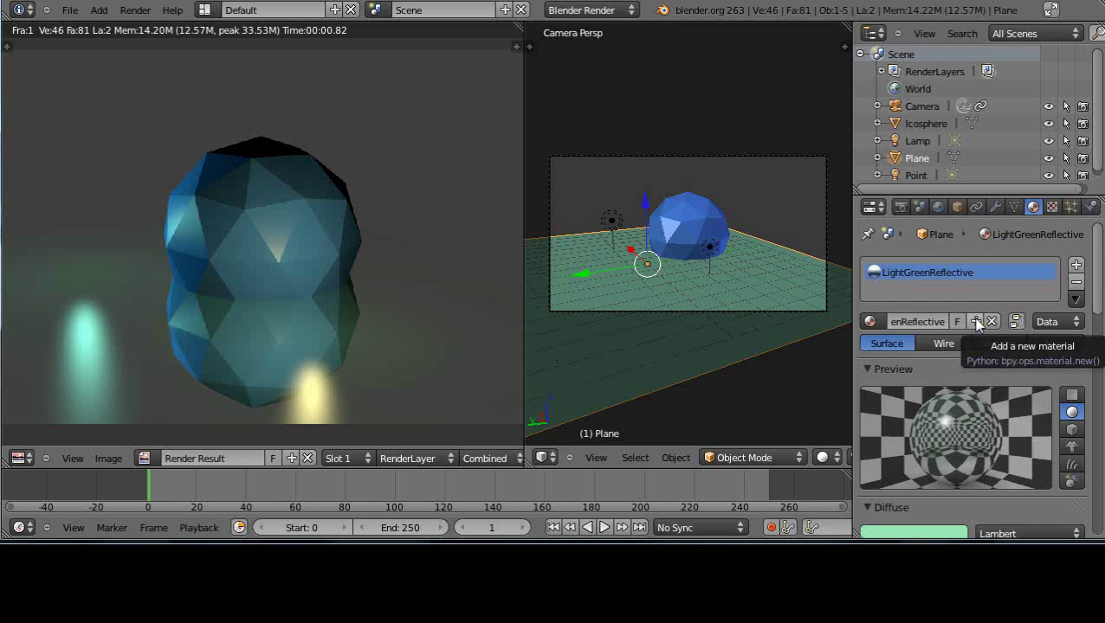
{"action": "left_click", "coordinate": [975, 321]}
{"action": "left_click", "coordinate": [975, 321]}
{"action": "left_click", "coordinate": [975, 321]}
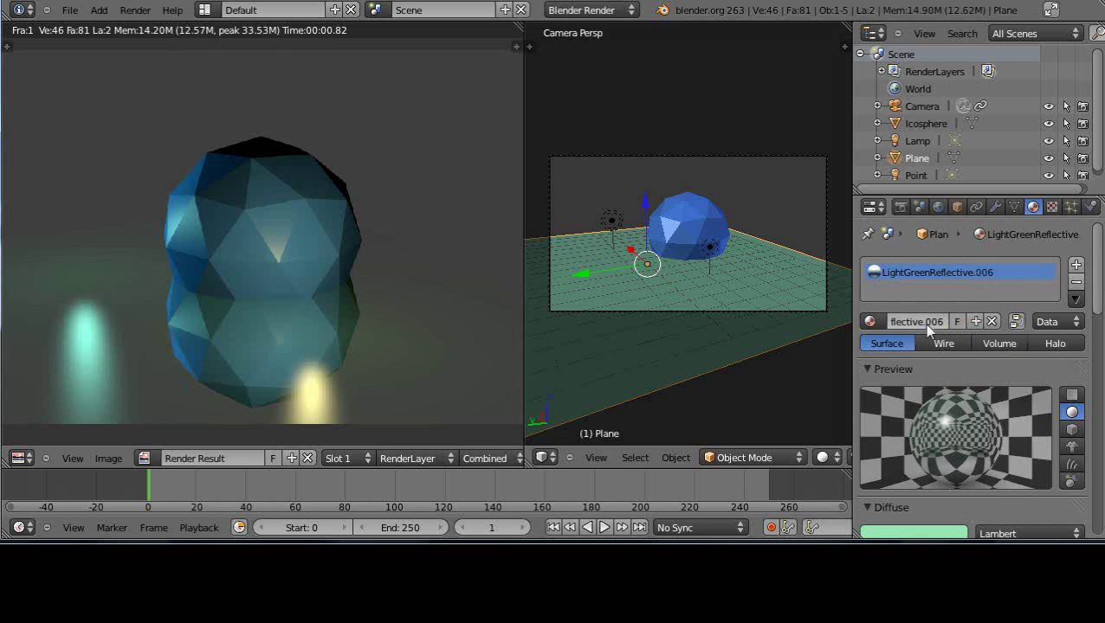
Show the list of all scene materials, closing and reopening it.
{"action": "left_click", "coordinate": [870, 321]}
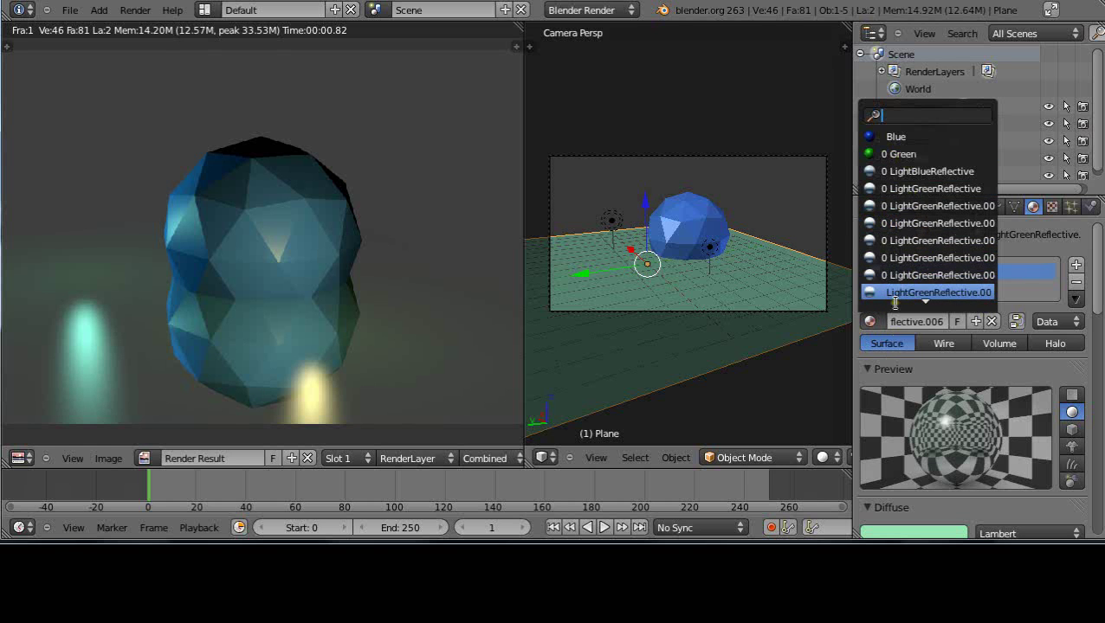
{"action": "left_click", "coordinate": [871, 321]}
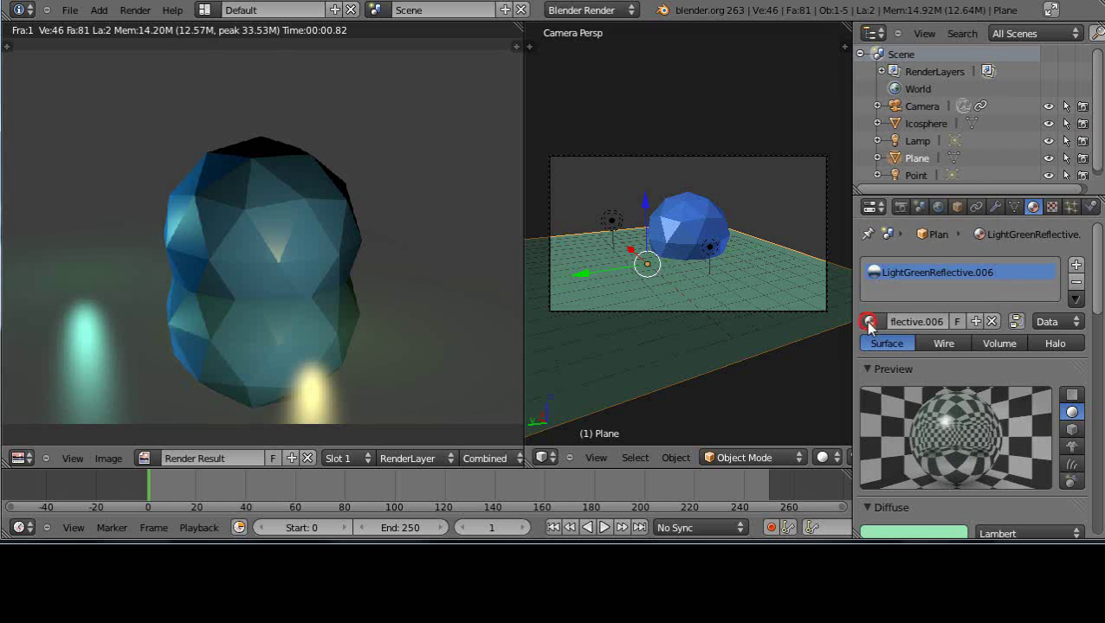
{"action": "left_click", "coordinate": [869, 321]}
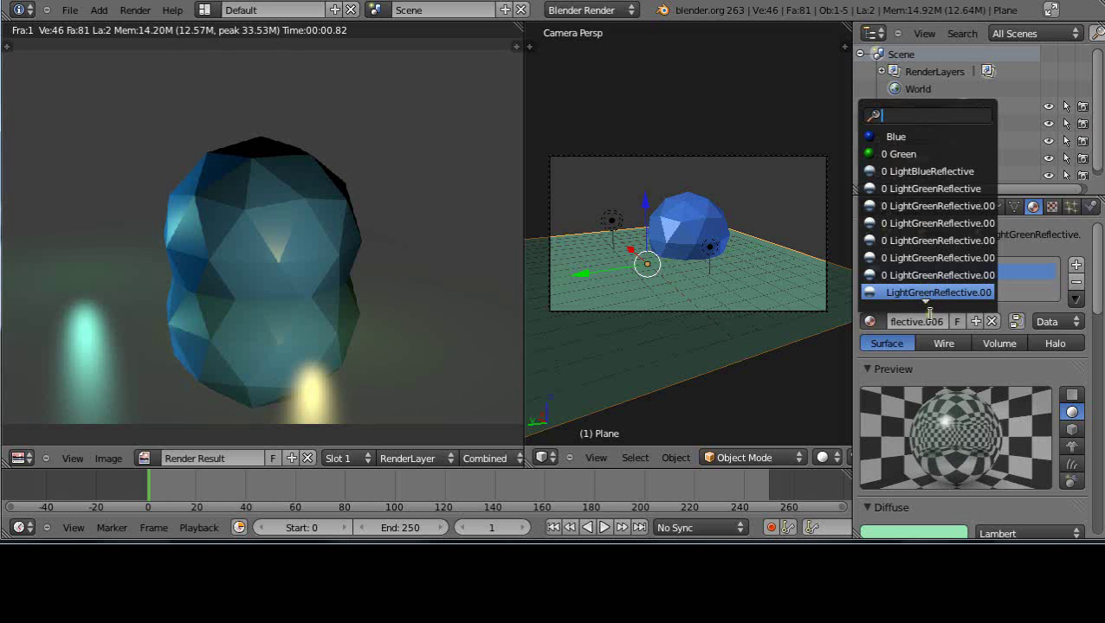
Scroll through the material list to review the numbered LightGreenReflective duplicates.
{"action": "scroll", "coordinate": [927, 294], "scroll_direction": "down", "scroll_amount": 4}
{"action": "scroll", "coordinate": [925, 295], "scroll_direction": "down", "scroll_amount": 3}
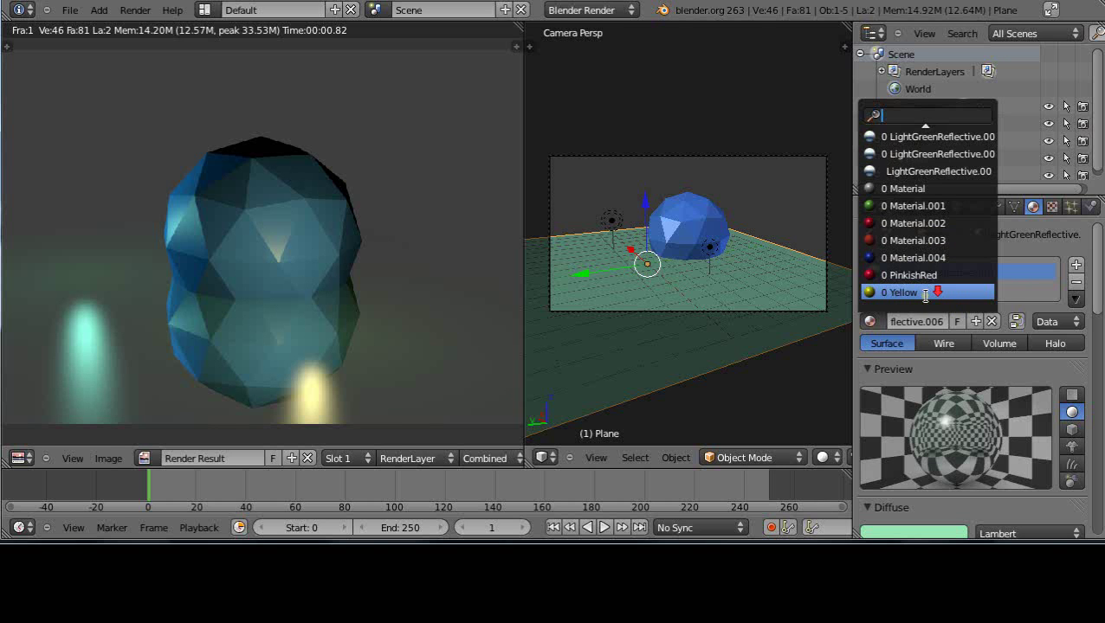
{"action": "scroll", "coordinate": [924, 295], "scroll_direction": "up", "scroll_amount": 10}
{"action": "scroll", "coordinate": [925, 297], "scroll_direction": "down", "scroll_amount": 6}
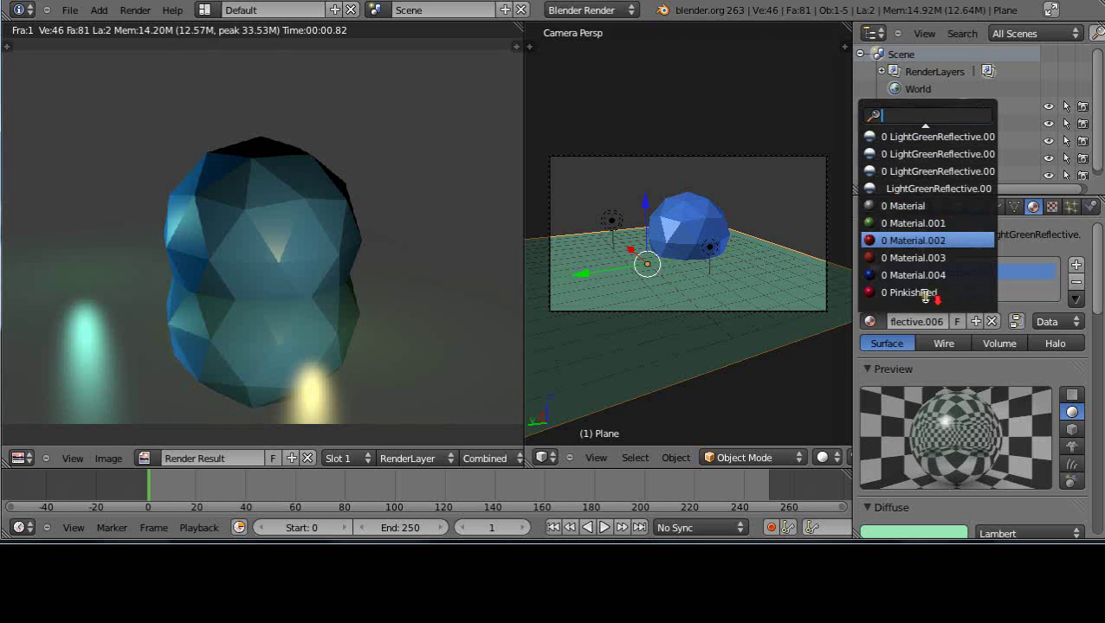
{"action": "scroll", "coordinate": [926, 296], "scroll_direction": "up", "scroll_amount": 6}
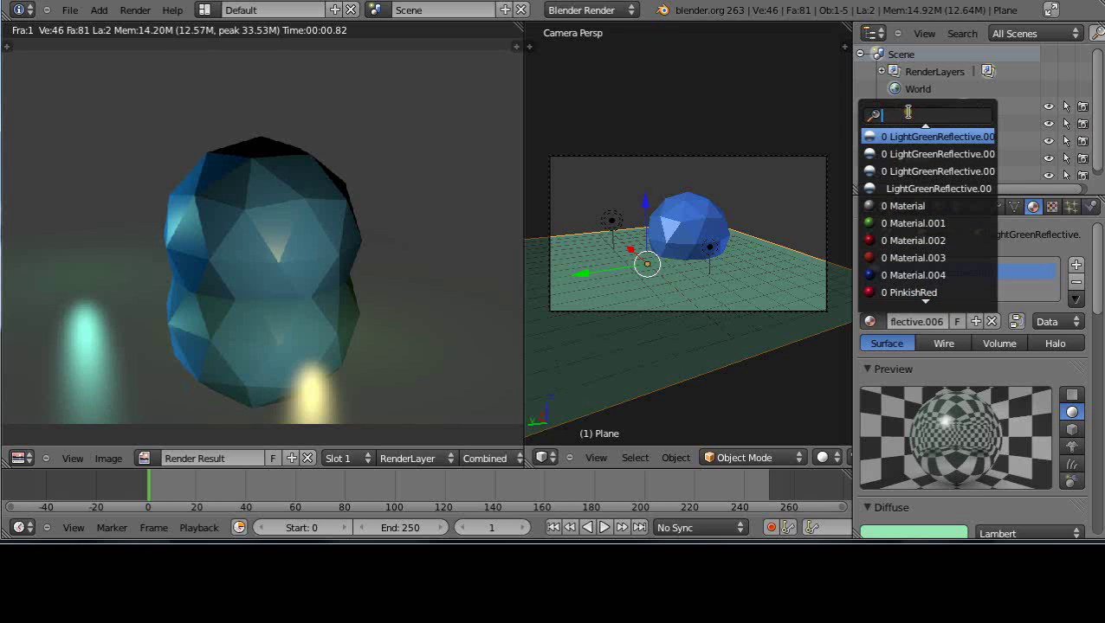
Filter the material list by 'lig', then dismiss it keeping LightGreenReflective.006 on the plane.
{"action": "type", "text": "lig"}
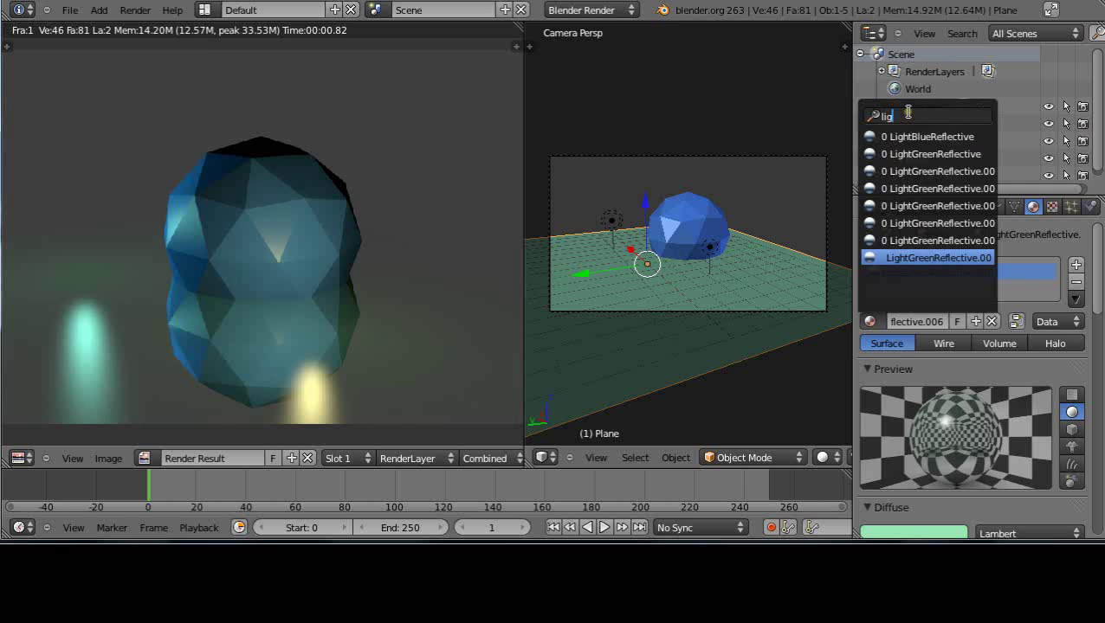
{"action": "scroll", "coordinate": [918, 216], "scroll_direction": "down", "scroll_amount": 15}
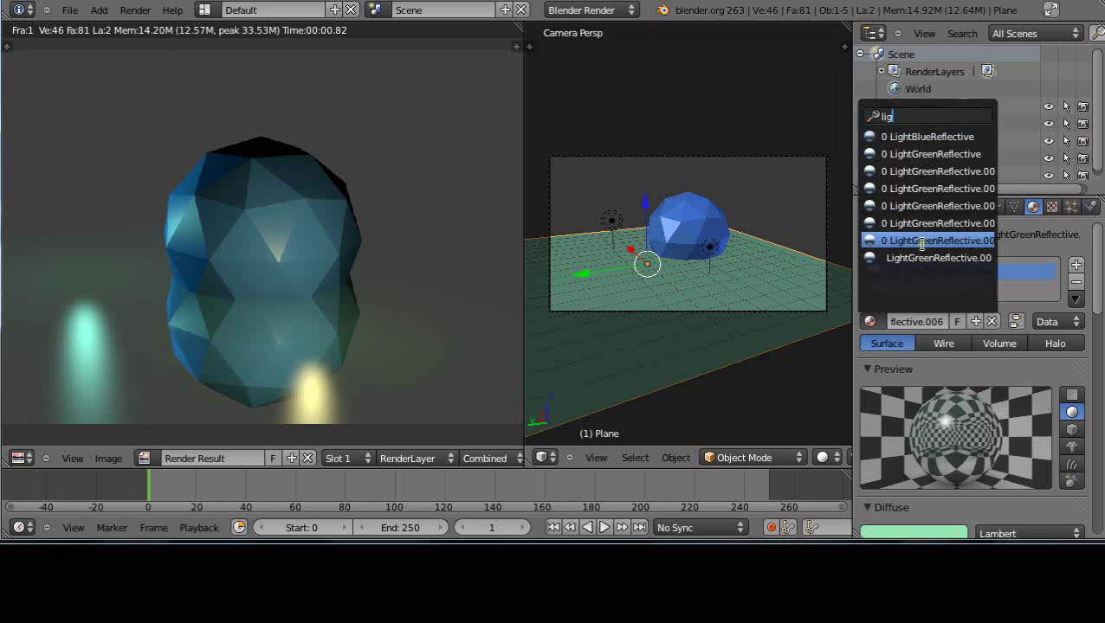
{"action": "scroll", "coordinate": [923, 246], "scroll_direction": "down", "scroll_amount": 1}
{"action": "scroll", "coordinate": [923, 246], "scroll_direction": "up", "scroll_amount": 7}
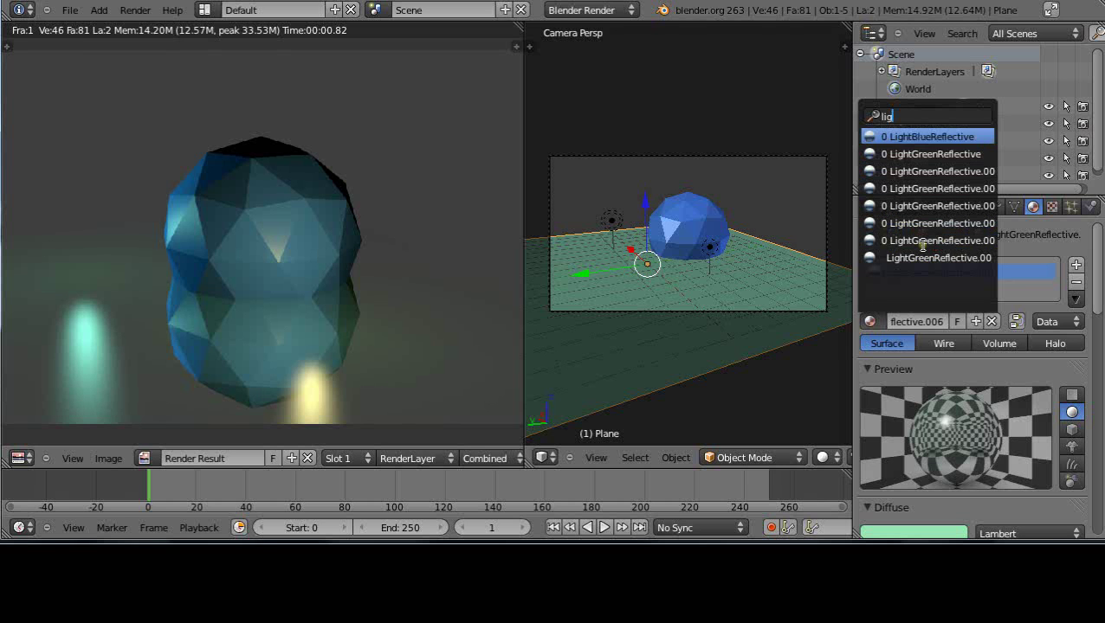
{"action": "scroll", "coordinate": [923, 245], "scroll_direction": "up", "scroll_amount": 1}
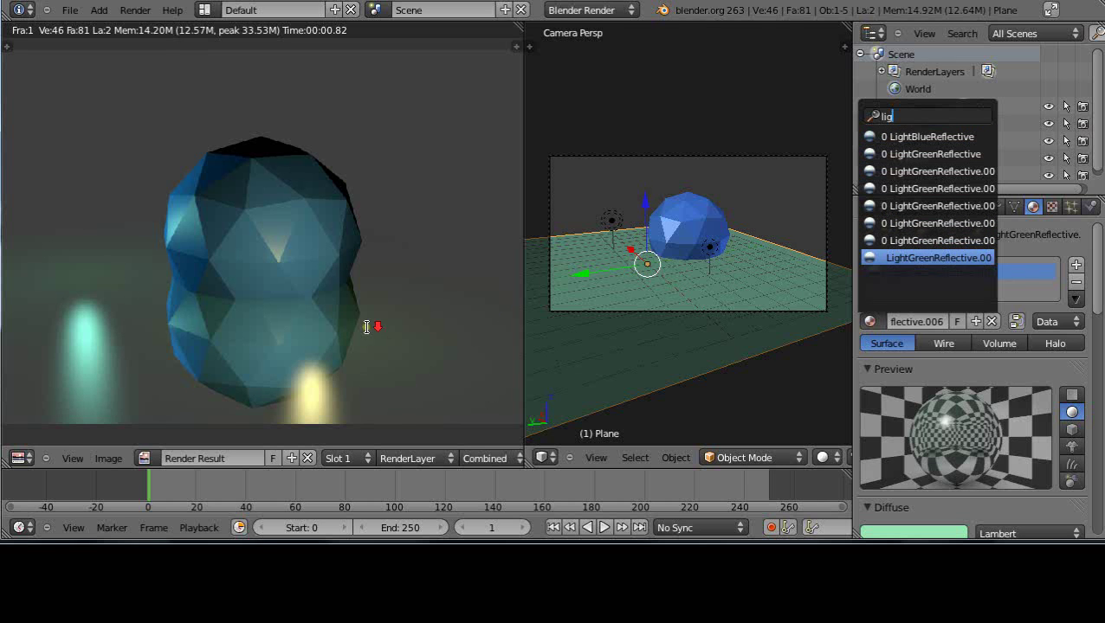
{"action": "scroll", "coordinate": [367, 327], "scroll_direction": "up", "scroll_amount": 2}
{"action": "left_click", "coordinate": [810, 403]}
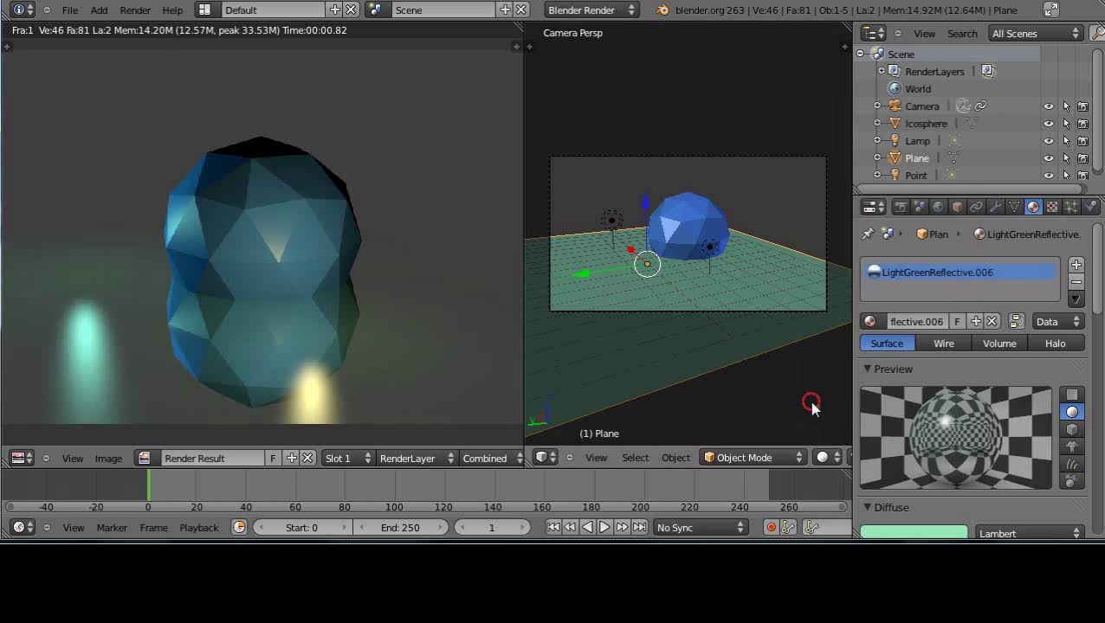